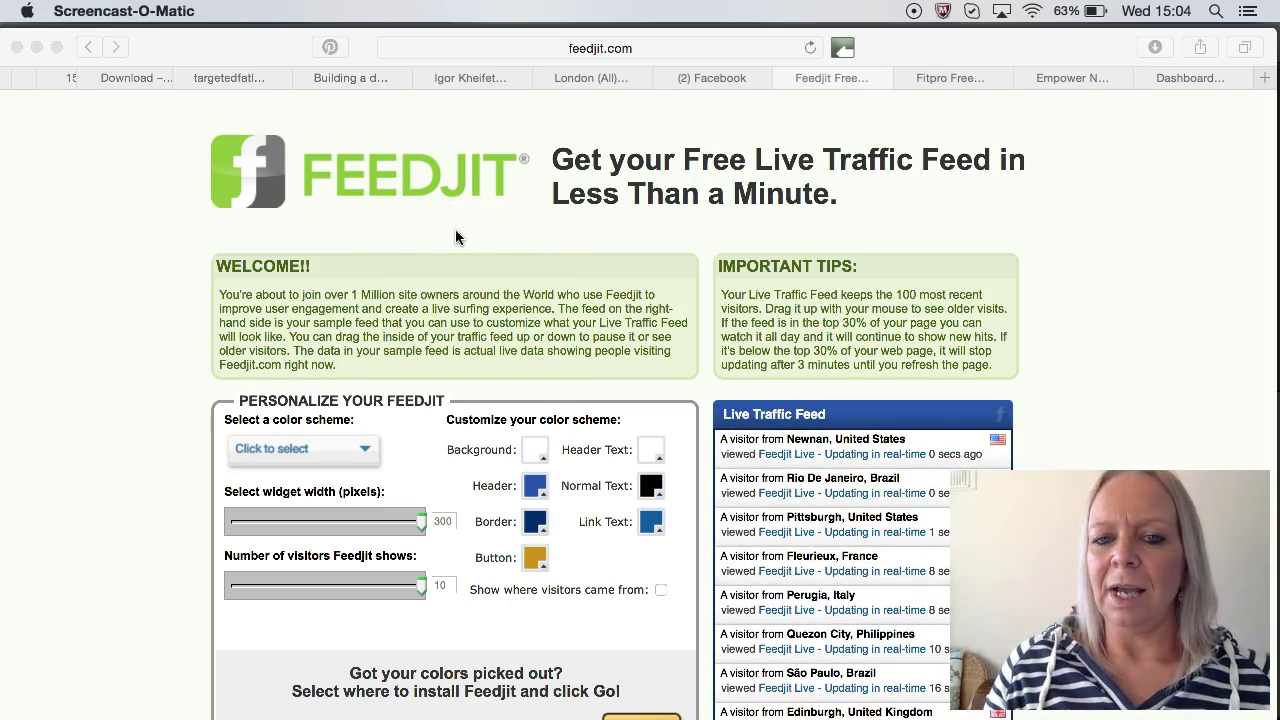
# Scroll the Feedjit signup page down to the Personalize Your Feedjit options.
pyautogui.click(172, 410)
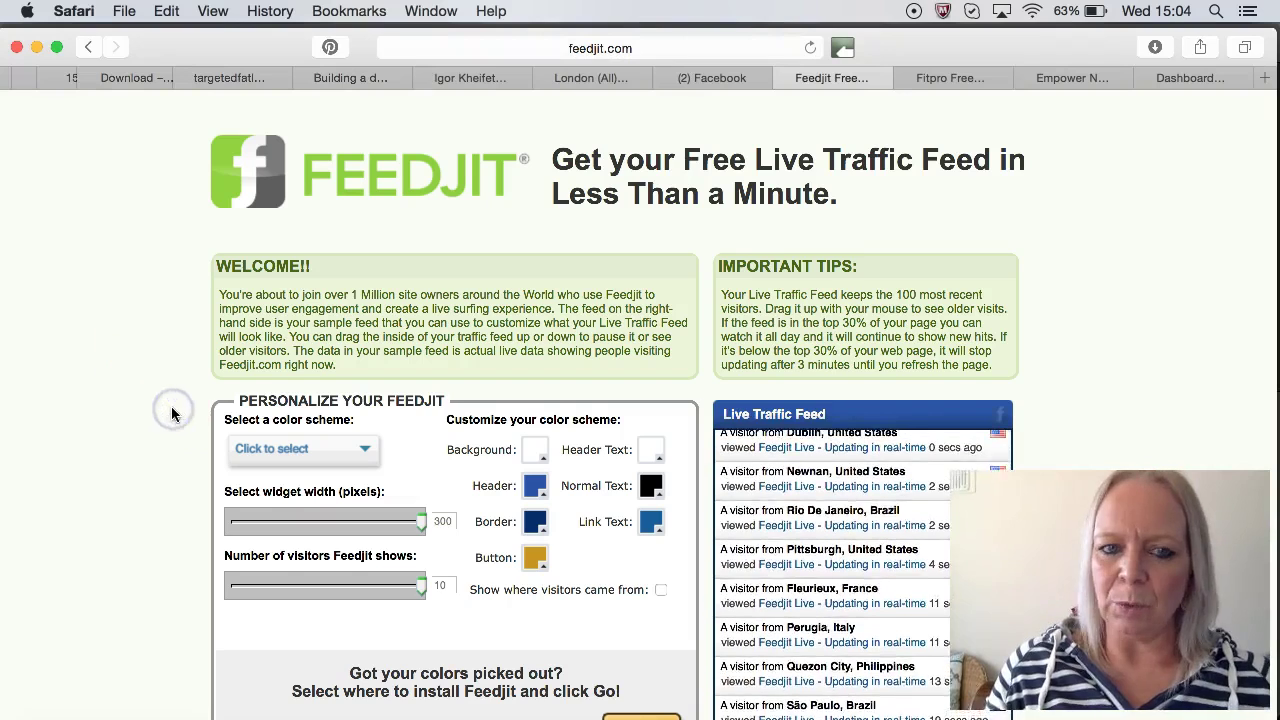
pyautogui.scroll(-1, 172, 414)
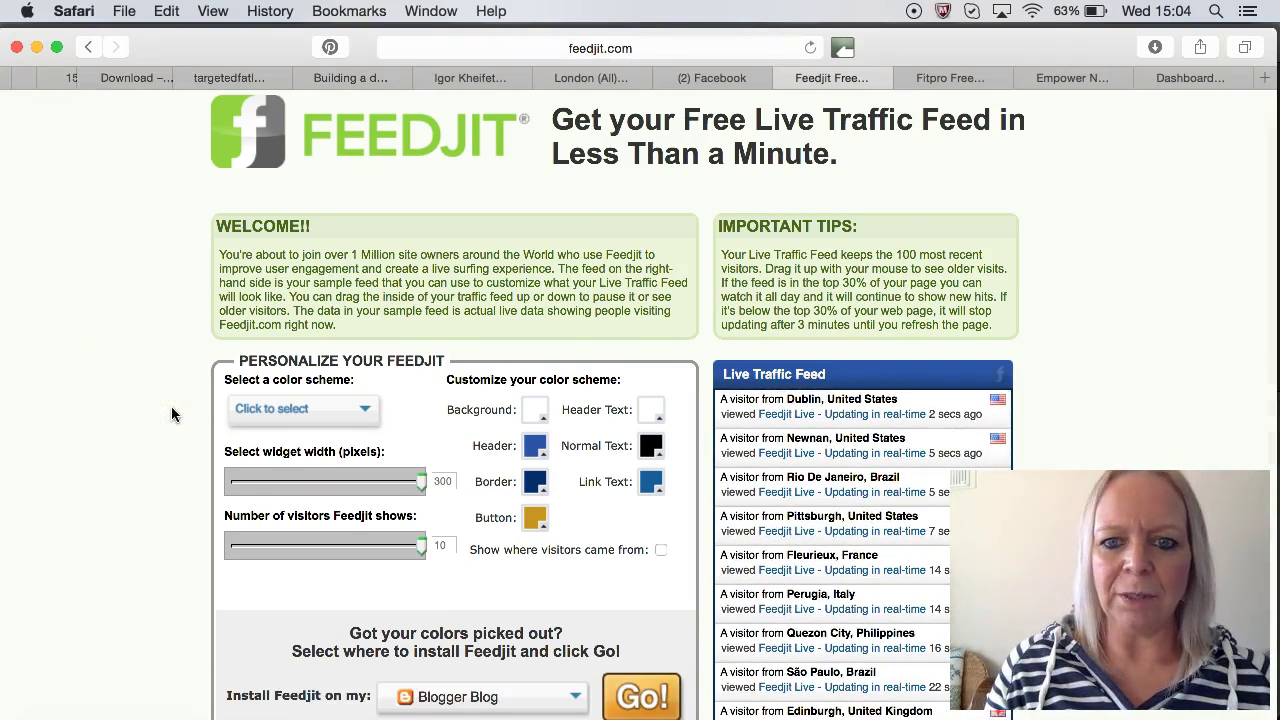
pyautogui.scroll(-4, 172, 414)
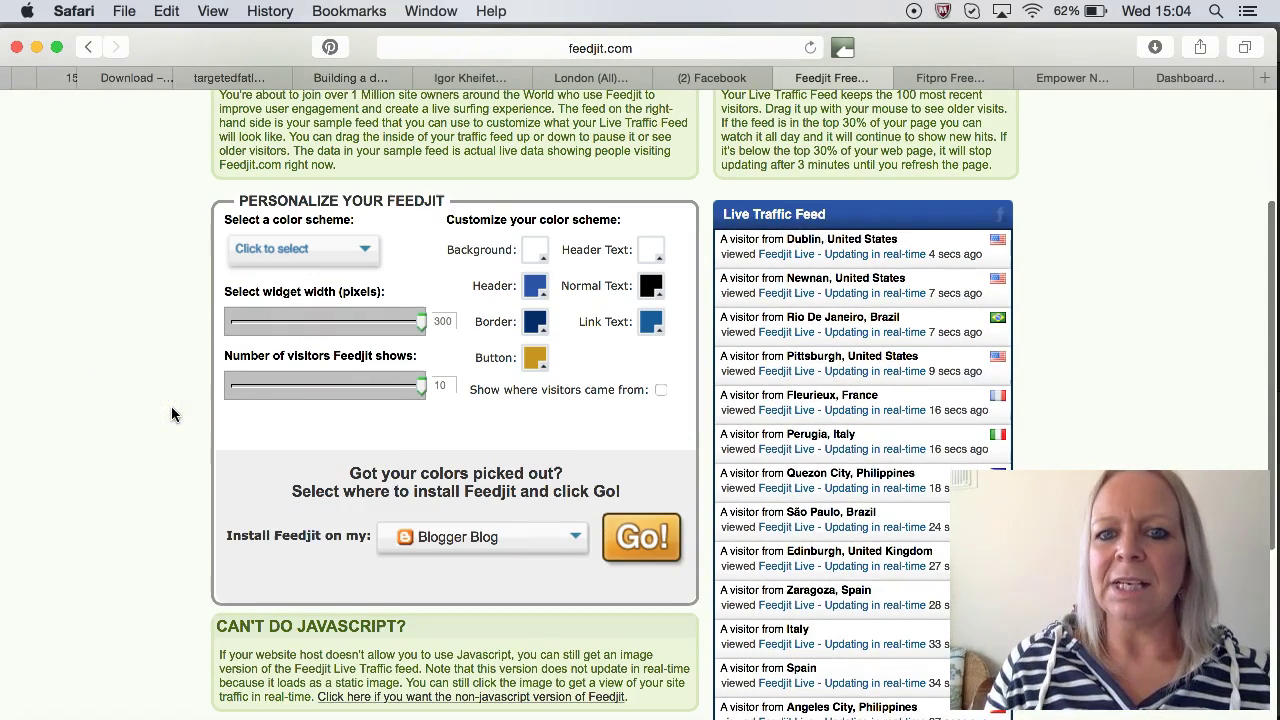
# Pick the Default colour scheme in Feedjit's color scheme picker.
pyautogui.click(238, 452)
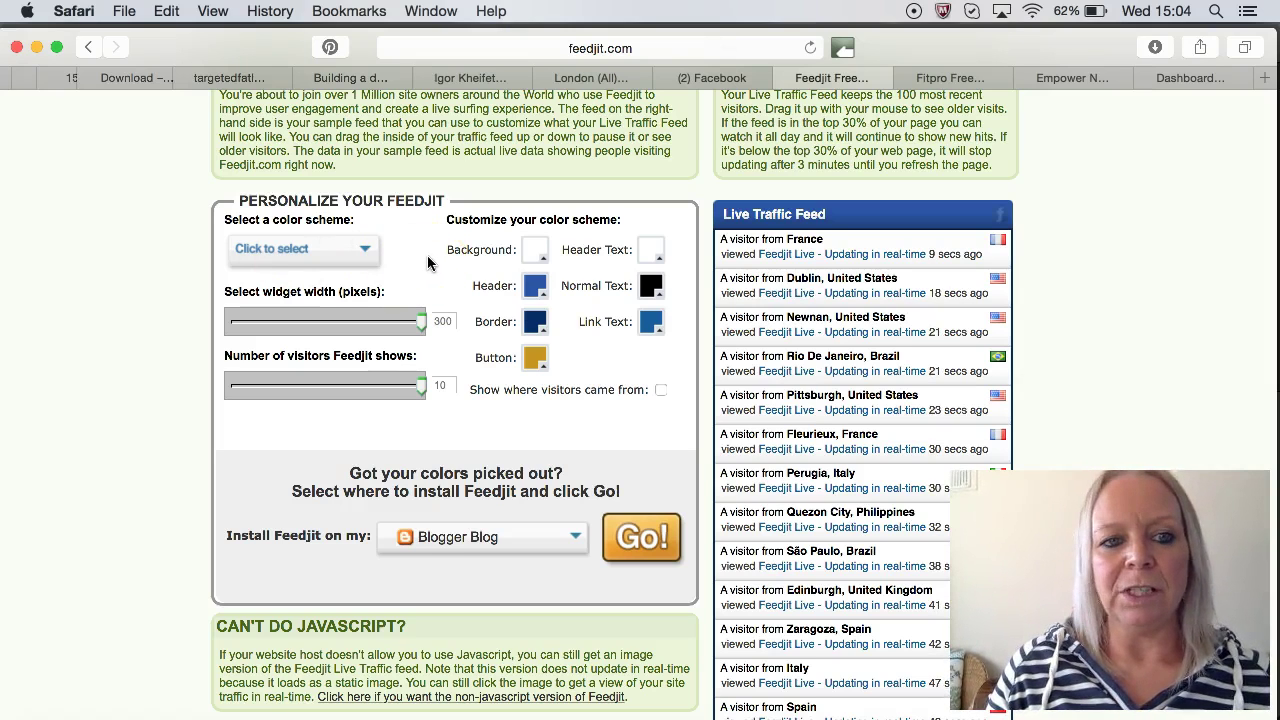
pyautogui.click(365, 252)
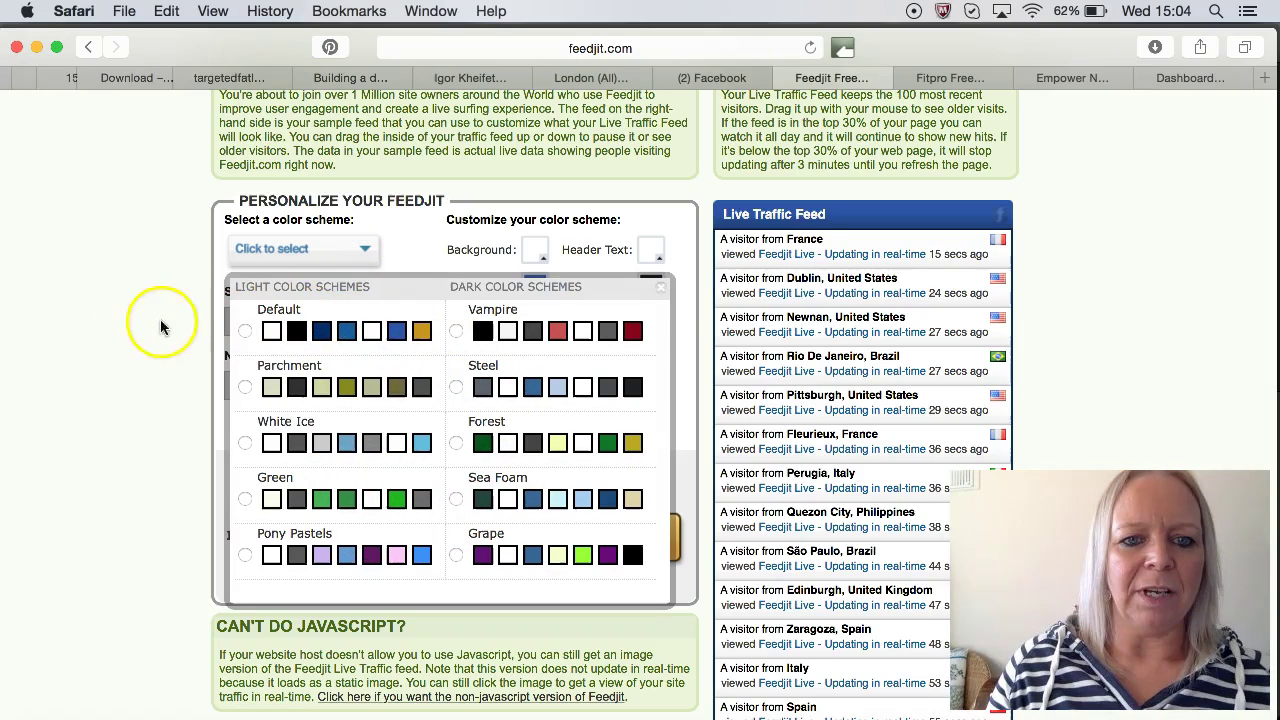
pyautogui.click(244, 333)
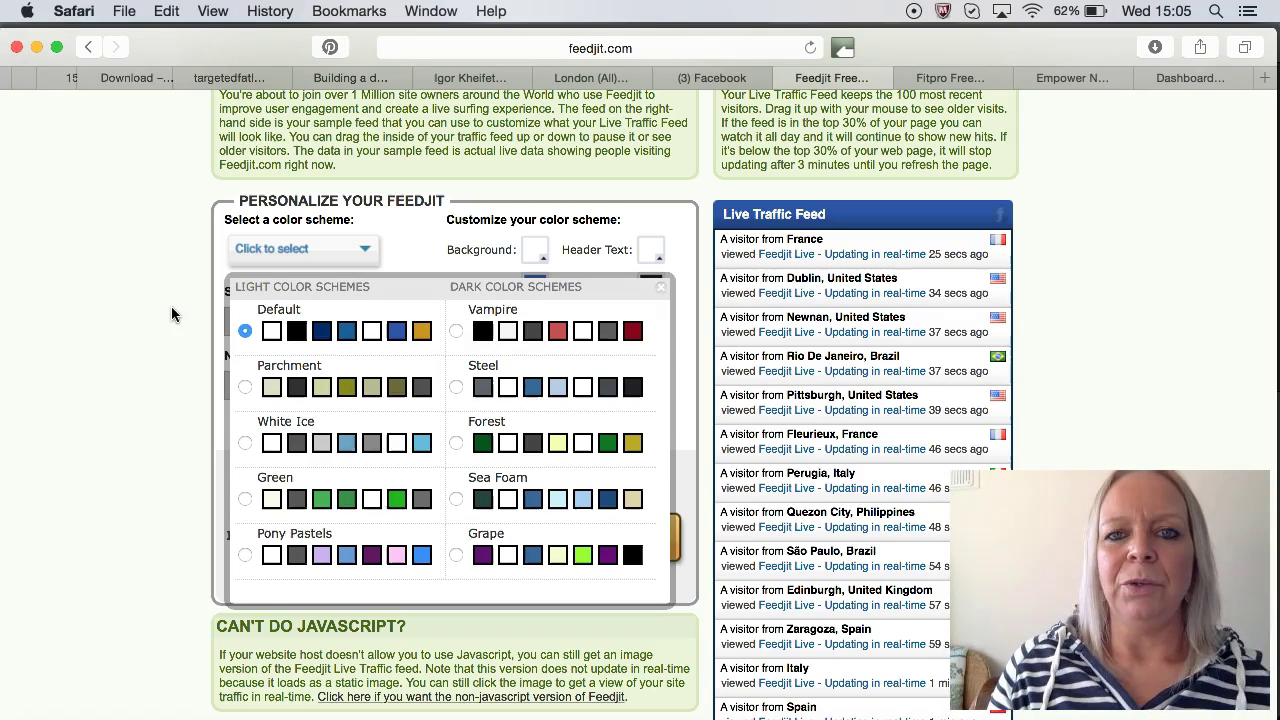
pyautogui.click(177, 352)
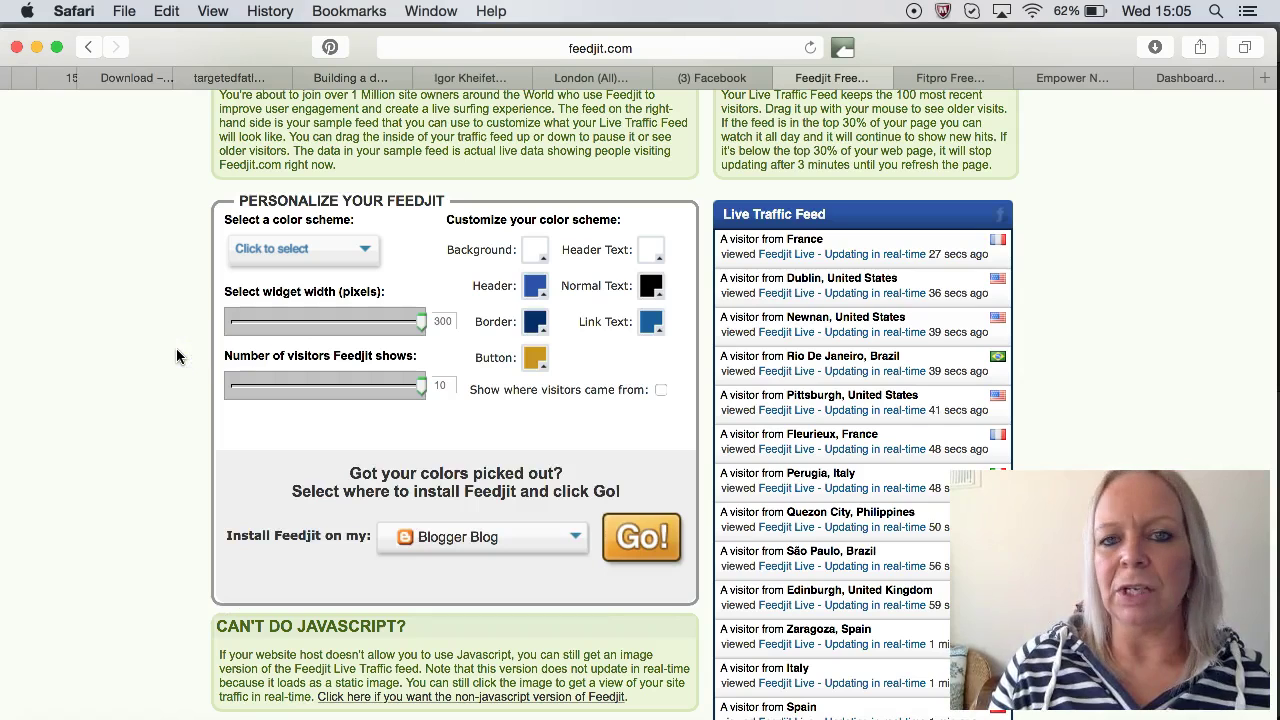
pyautogui.click(388, 276)
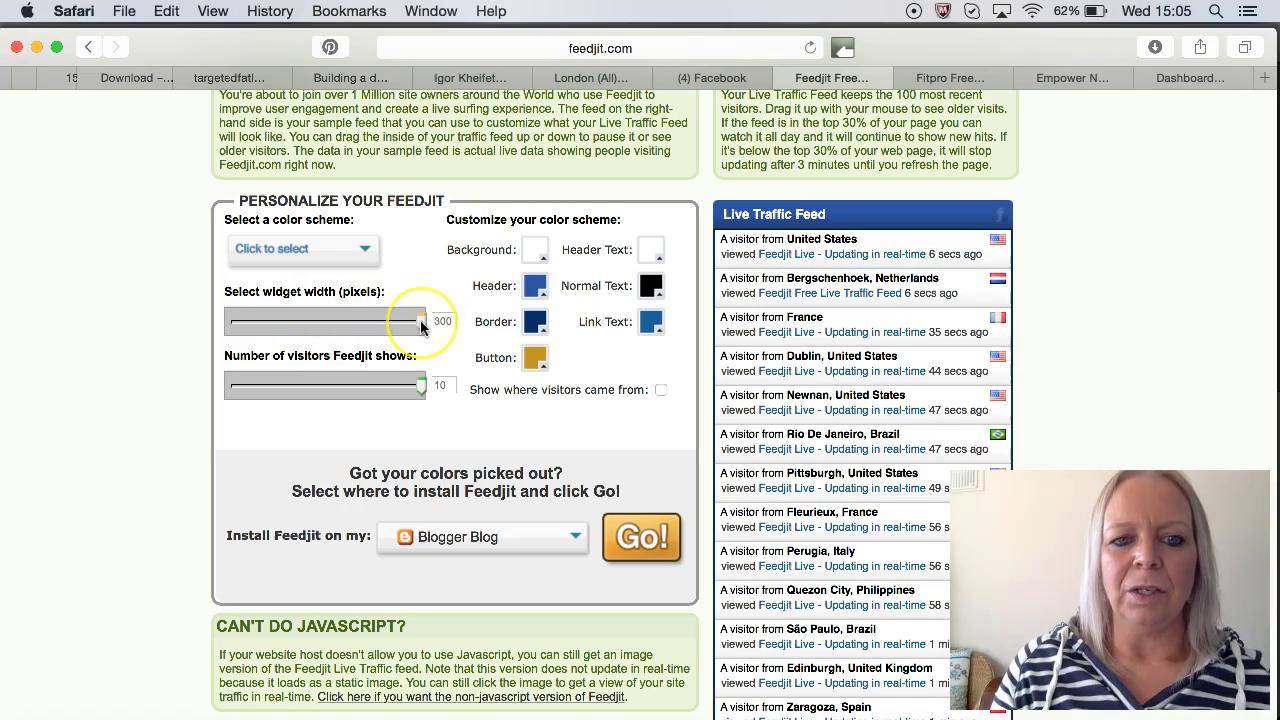
pyautogui.moveTo(420, 320)
pyautogui.mouseDown()
pyautogui.moveTo(256, 323)
pyautogui.moveTo(421, 325)
pyautogui.mouseUp()
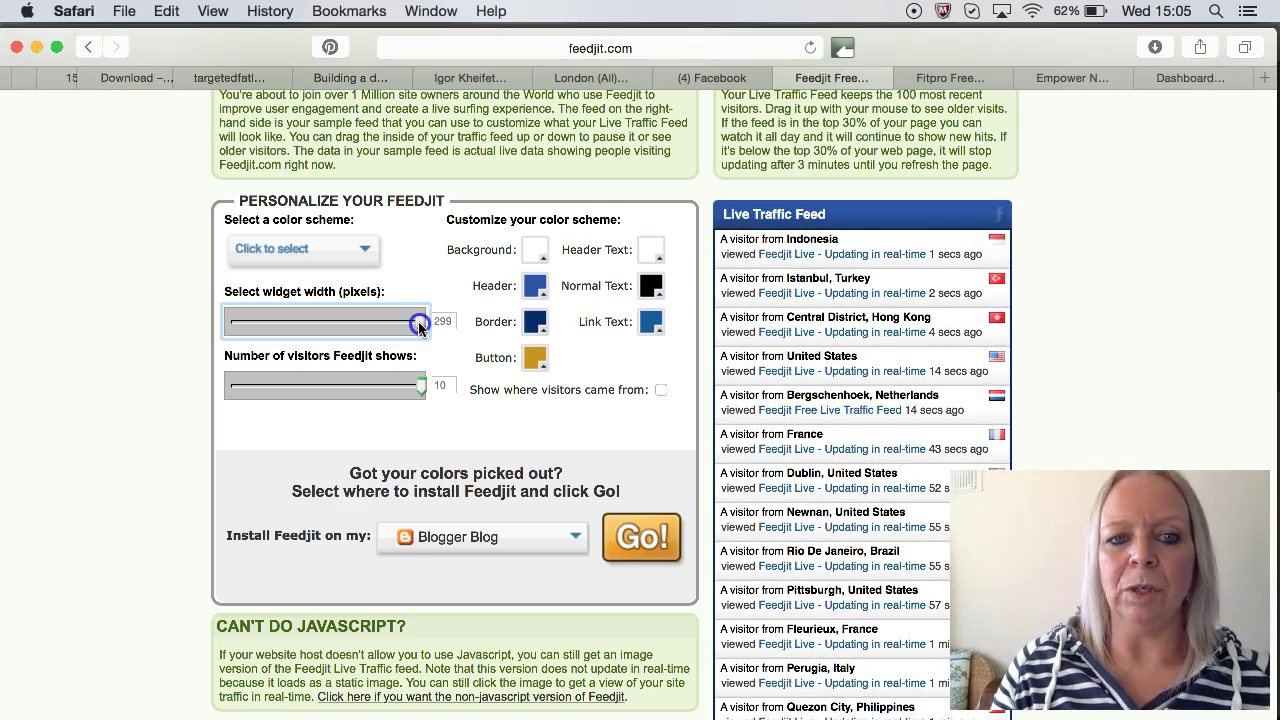
pyautogui.moveTo(418, 327); pyautogui.dragTo(423, 321)
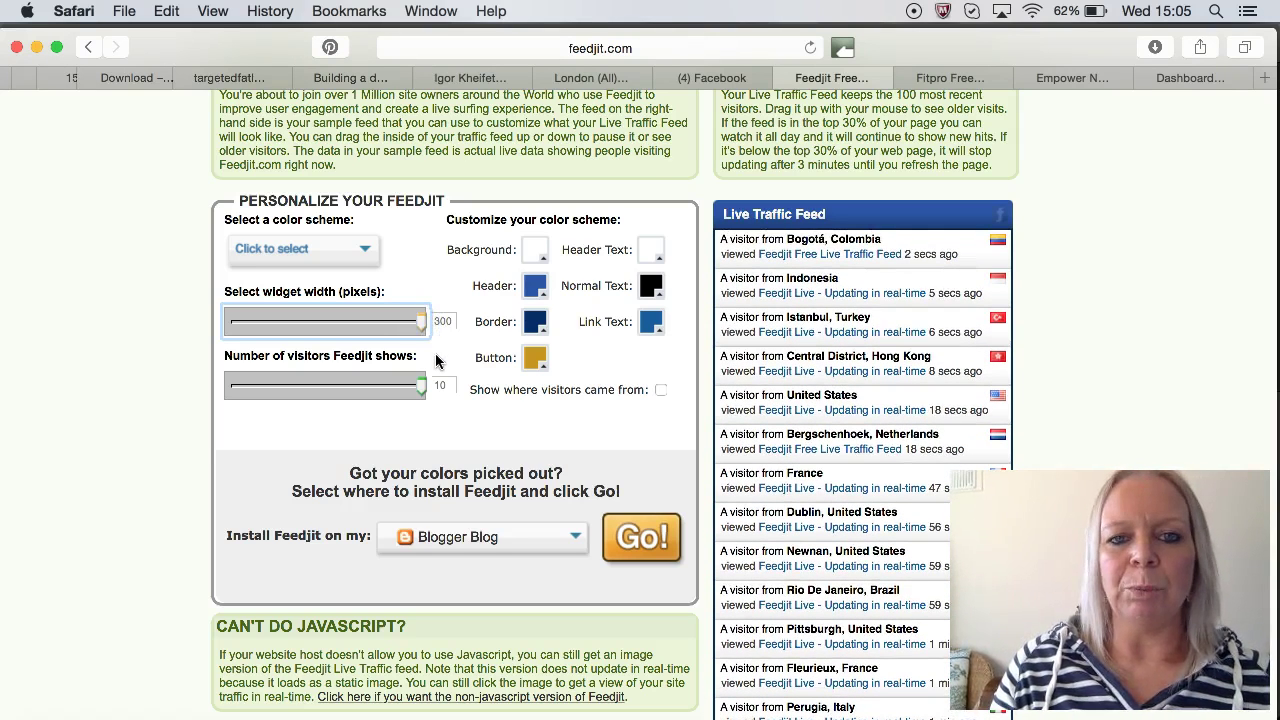
pyautogui.click(451, 438)
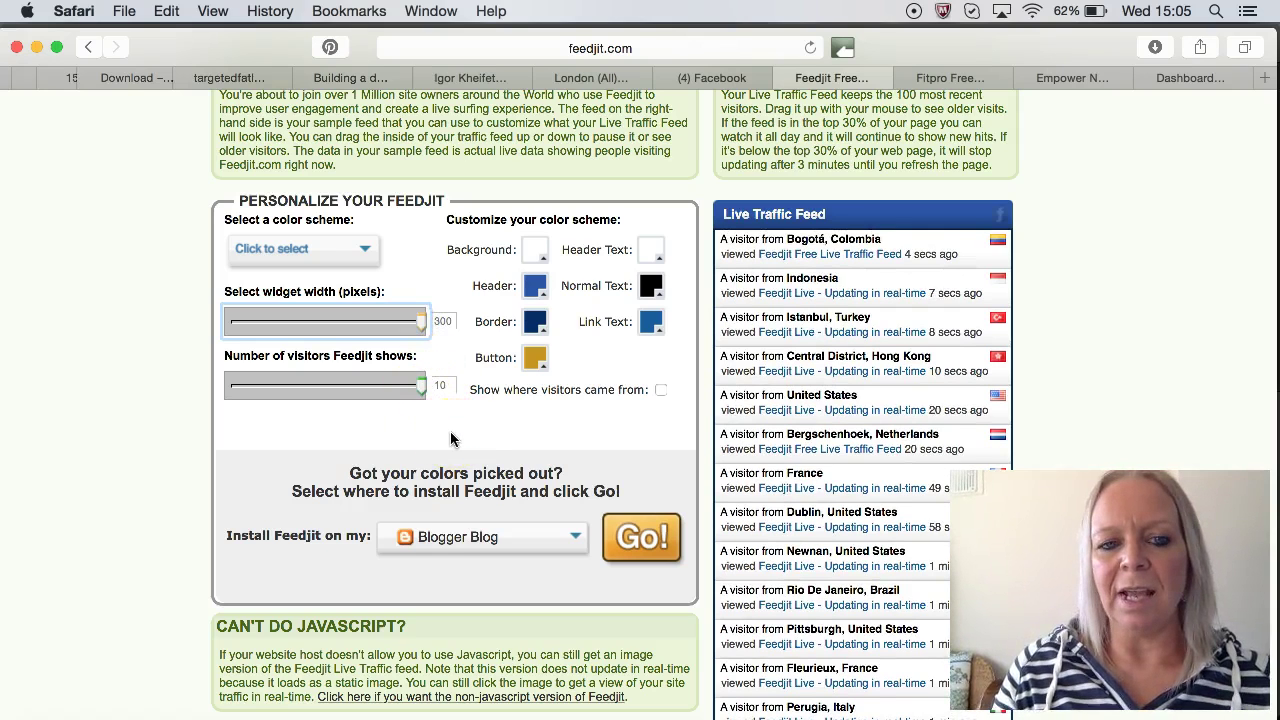
pyautogui.moveTo(421, 389)
pyautogui.mouseDown()
pyautogui.moveTo(293, 377)
pyautogui.moveTo(268, 391)
pyautogui.moveTo(425, 384)
pyautogui.mouseUp()
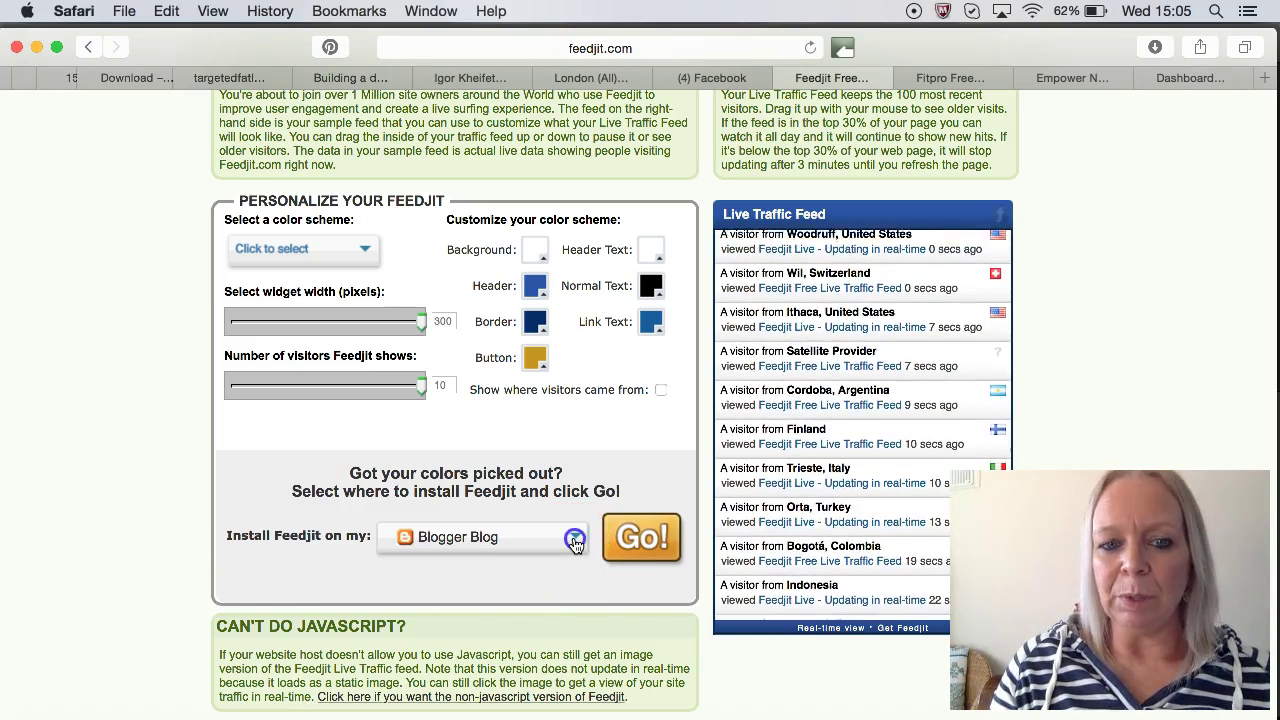
# Set Install Feedjit on to Wordpress.org Blog and generate the install code.
pyautogui.click(576, 544)
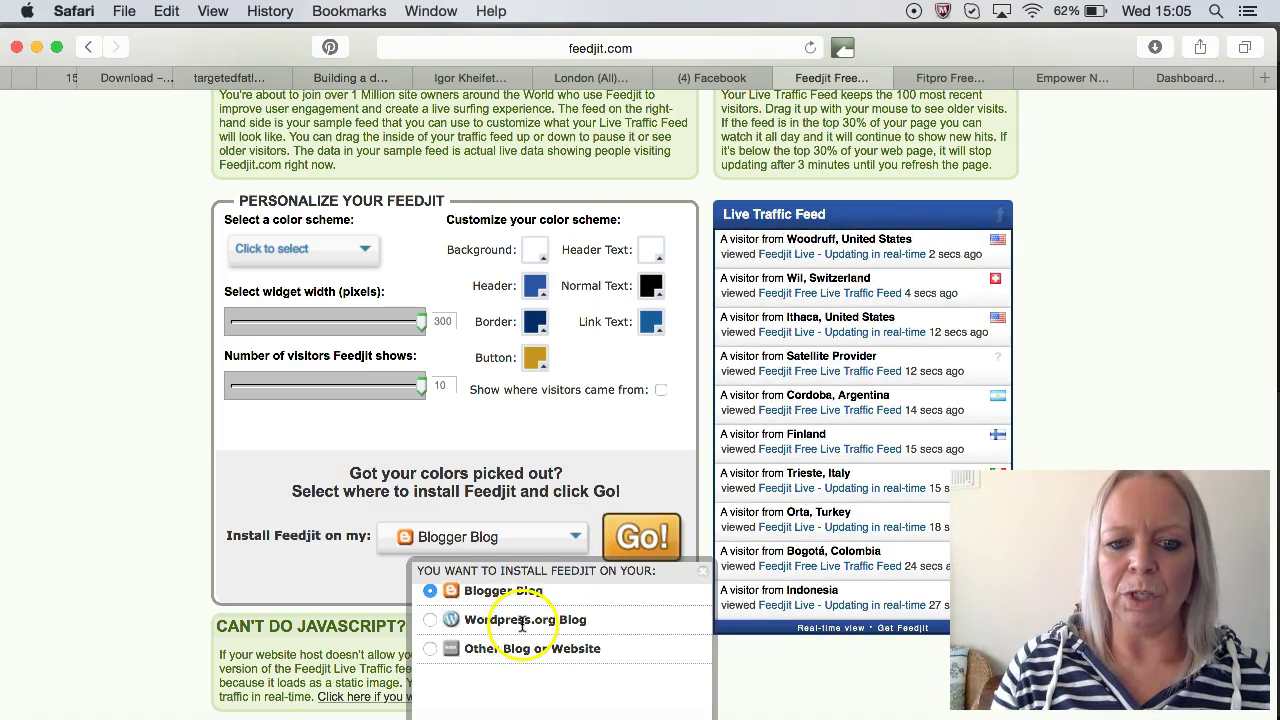
pyautogui.click(431, 621)
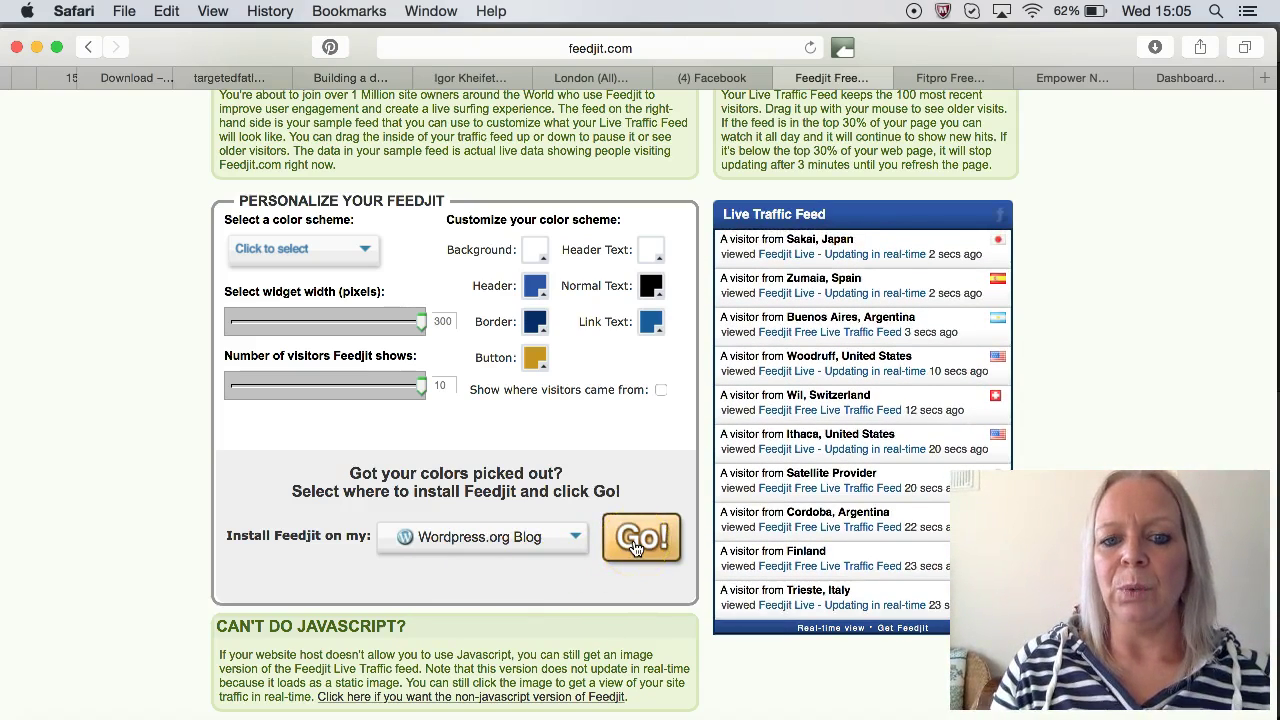
pyautogui.click(635, 546)
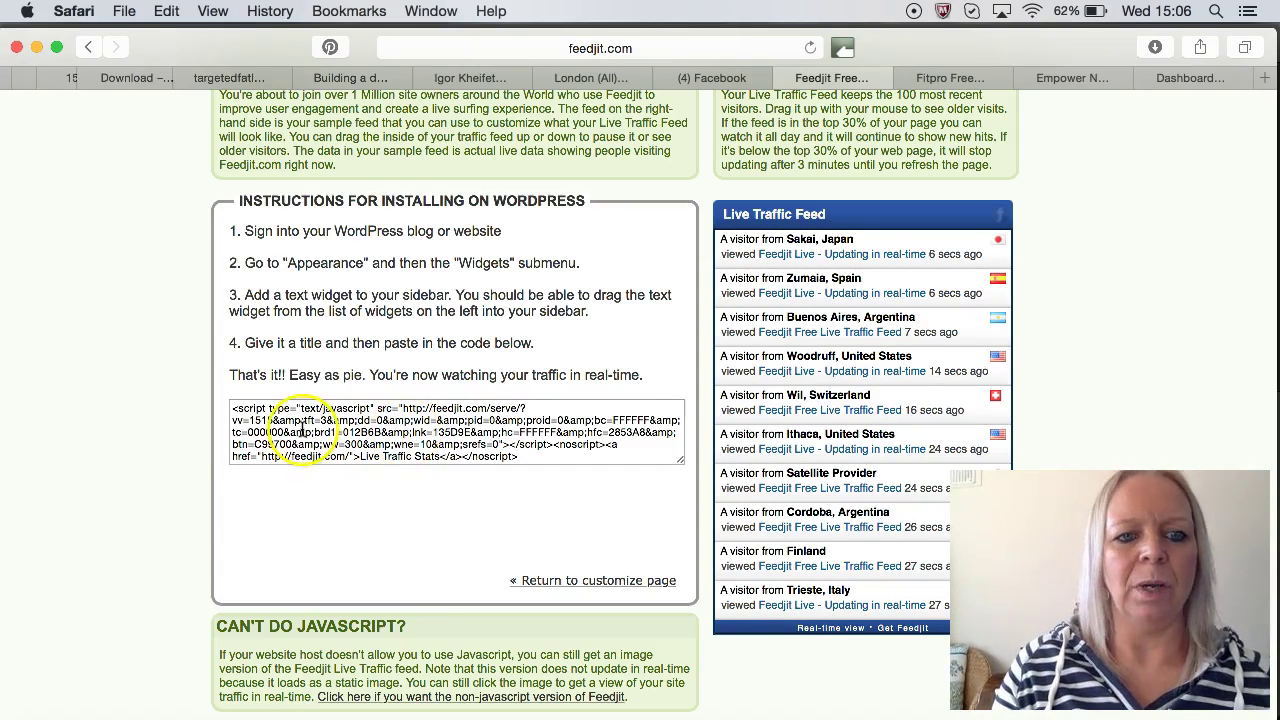
# Copy the generated Feedjit embed code and go to the Empower Network page.
pyautogui.moveTo(233, 409); pyautogui.dragTo(544, 458)
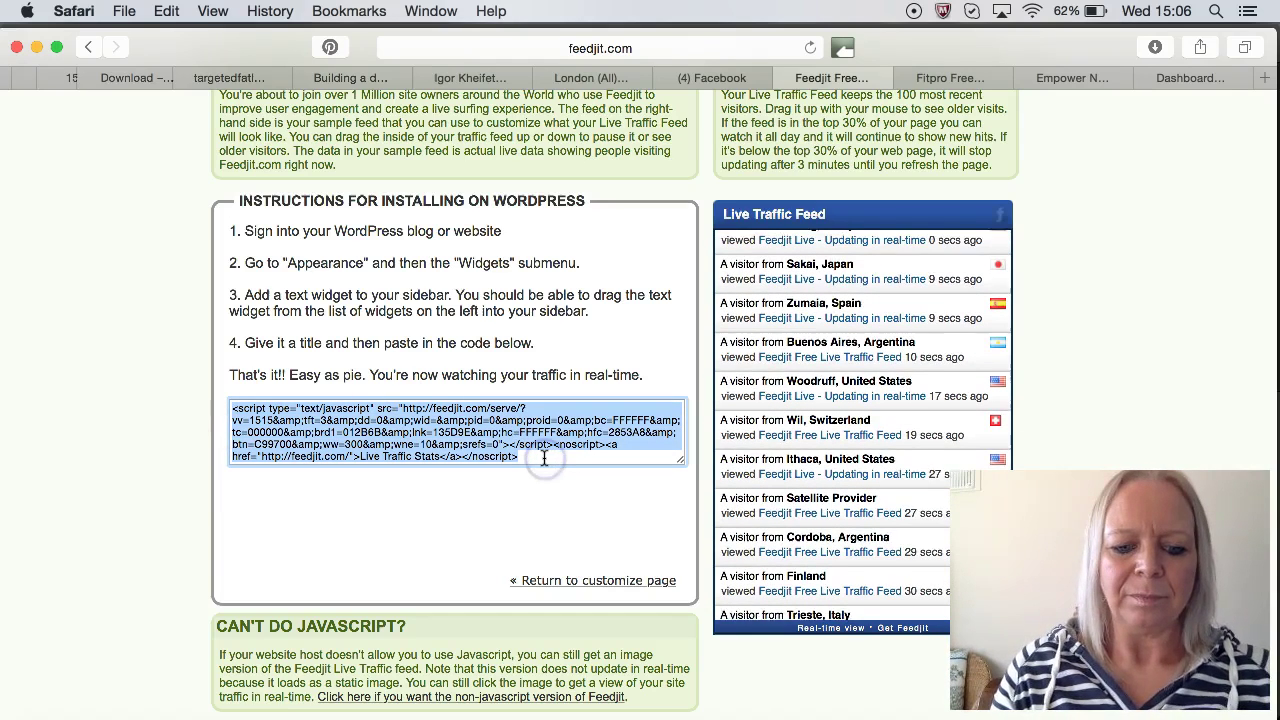
pyautogui.press('super+c')
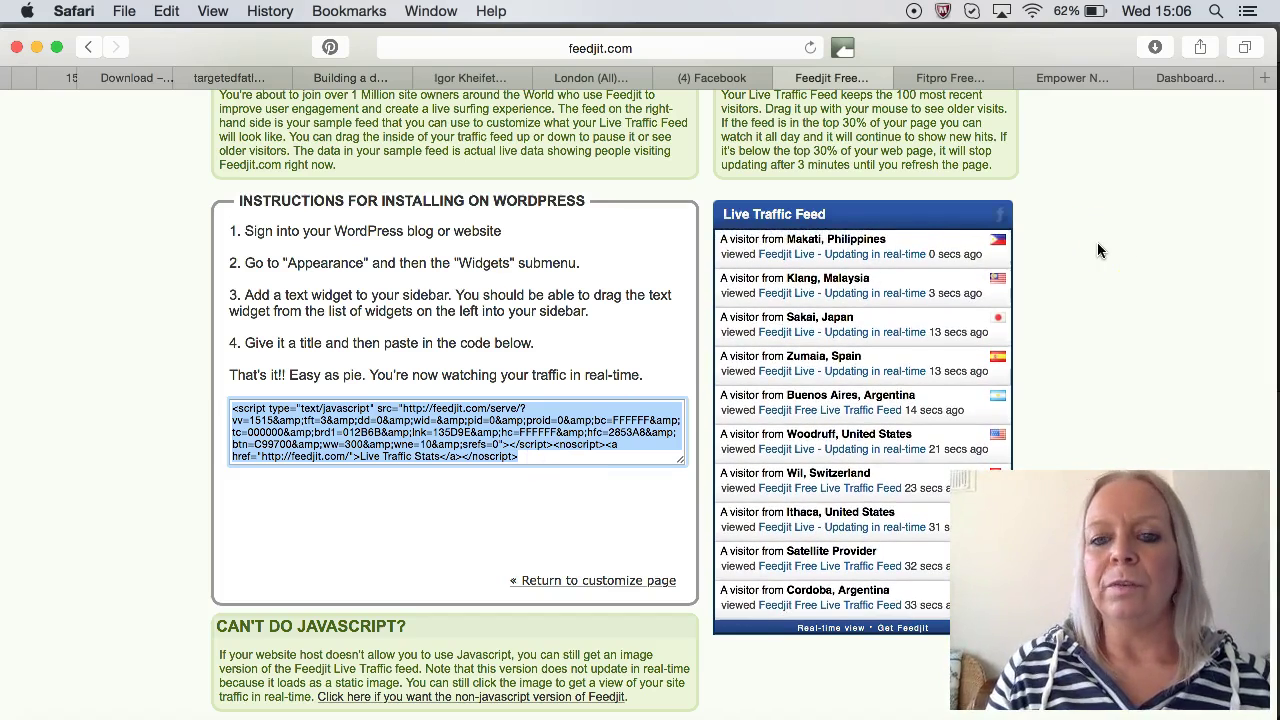
pyautogui.click(1072, 79)
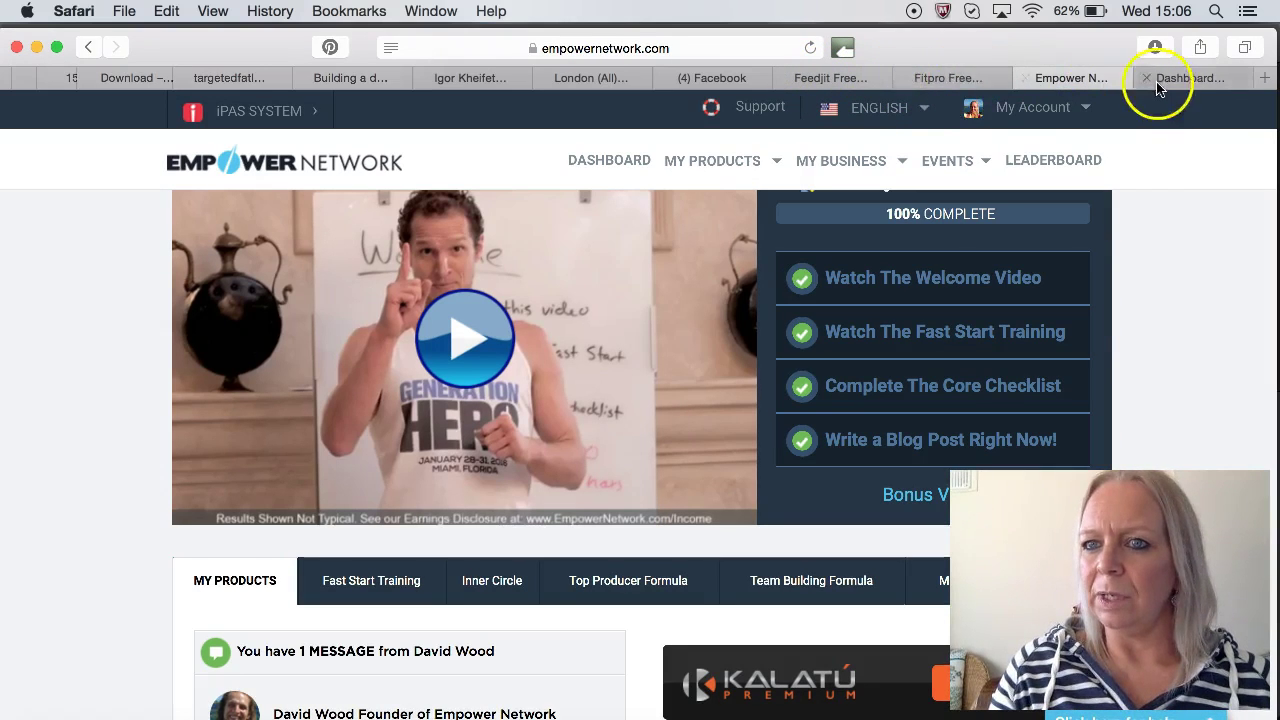
# Open the Widgets settings of the blog on the Kalatu dashboard.
pyautogui.click(1190, 78)
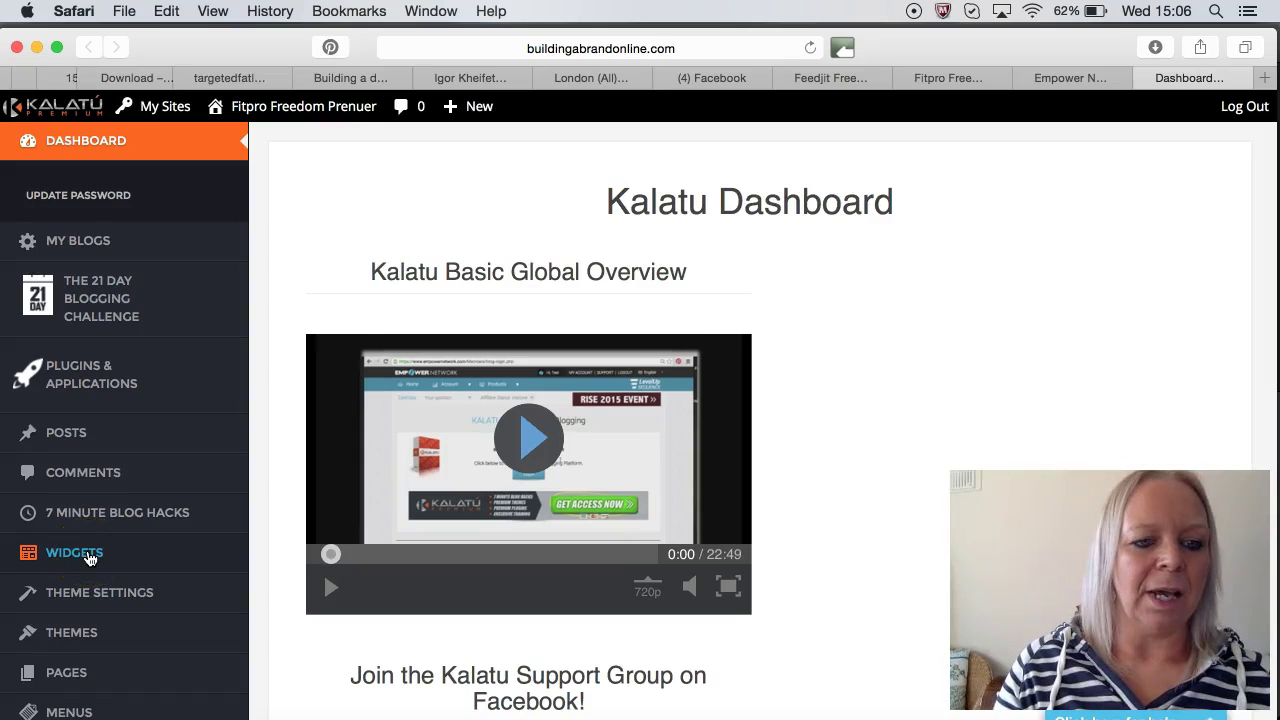
pyautogui.click(74, 553)
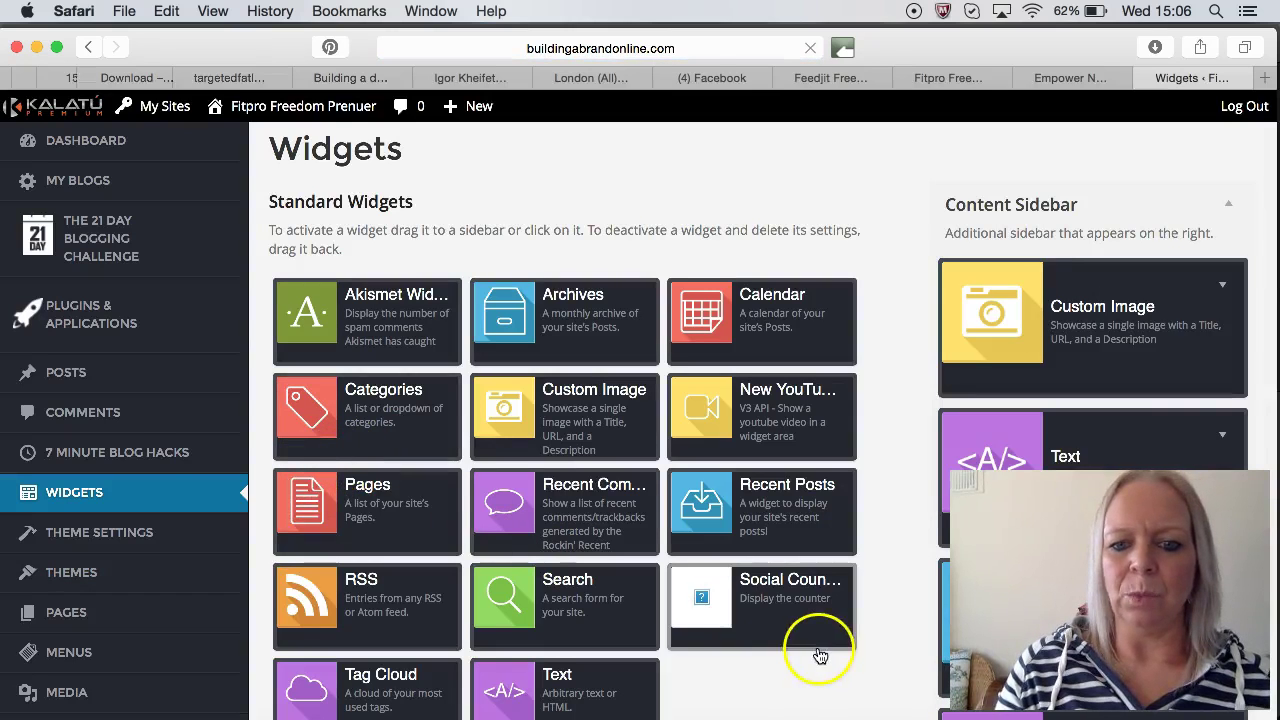
pyautogui.scroll(-3, 768, 669)
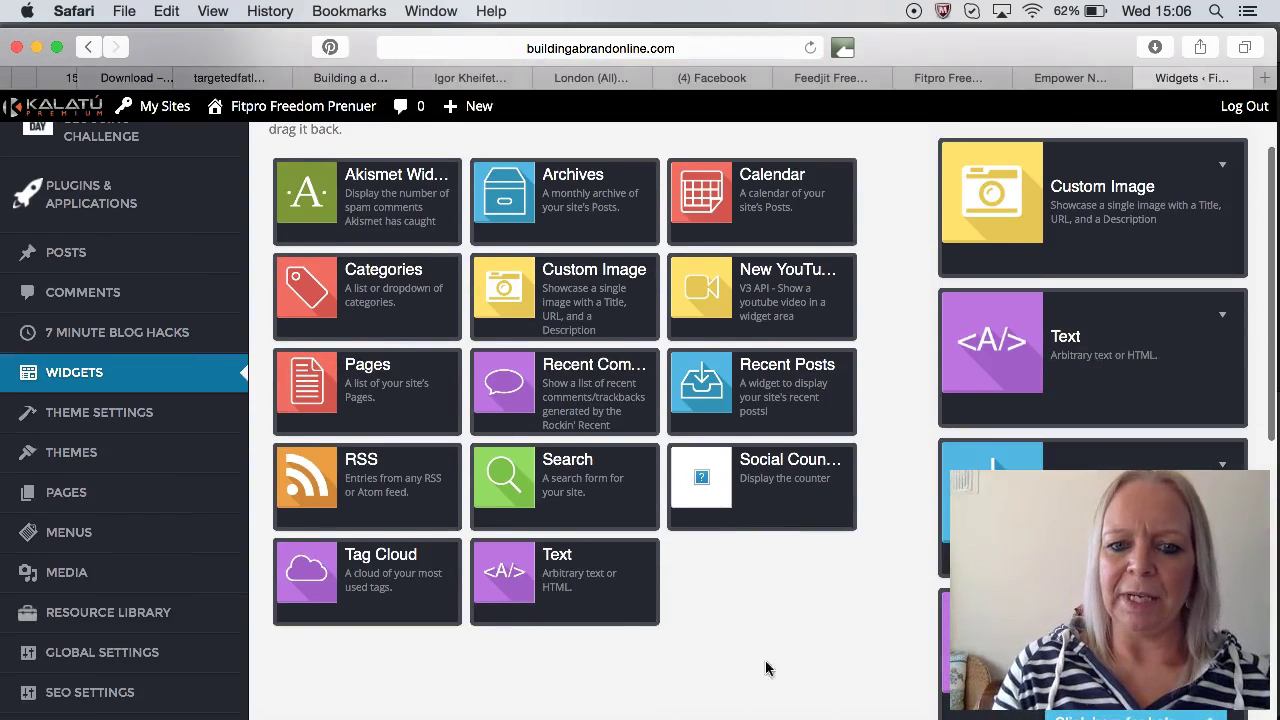
# Add a Text widget to the Content Sidebar and scroll to it.
pyautogui.click(576, 585)
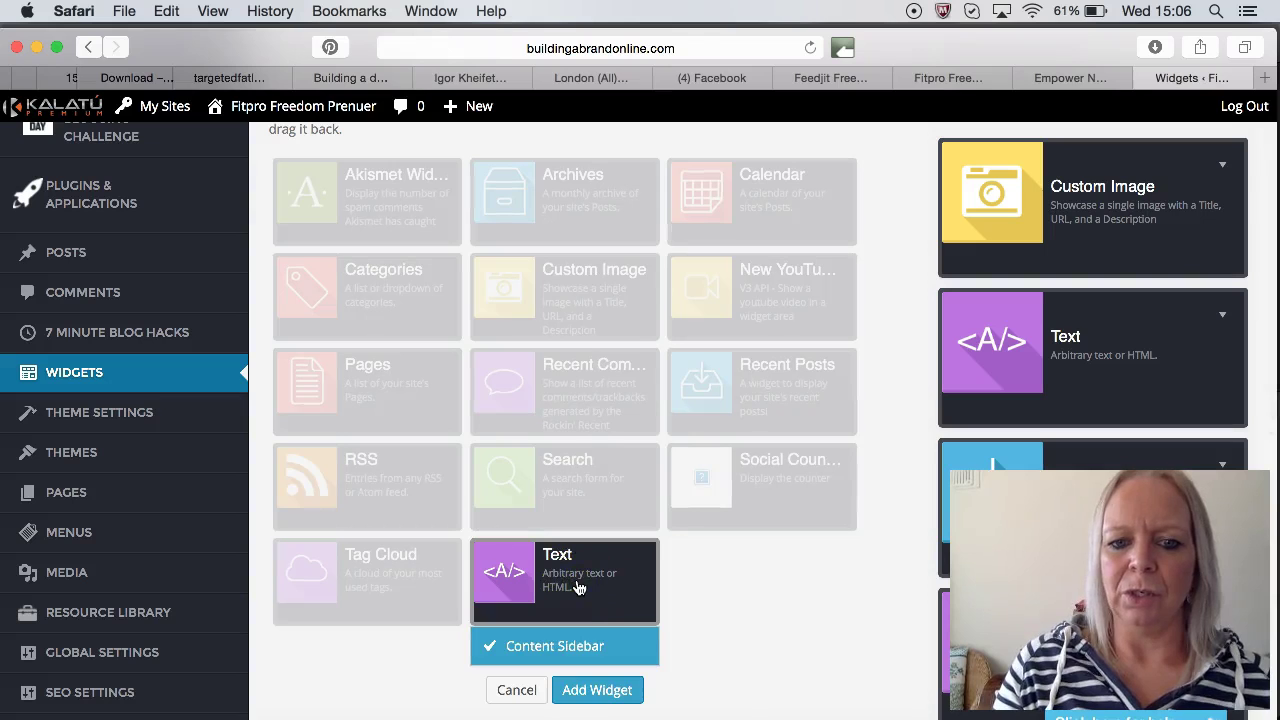
pyautogui.click(588, 690)
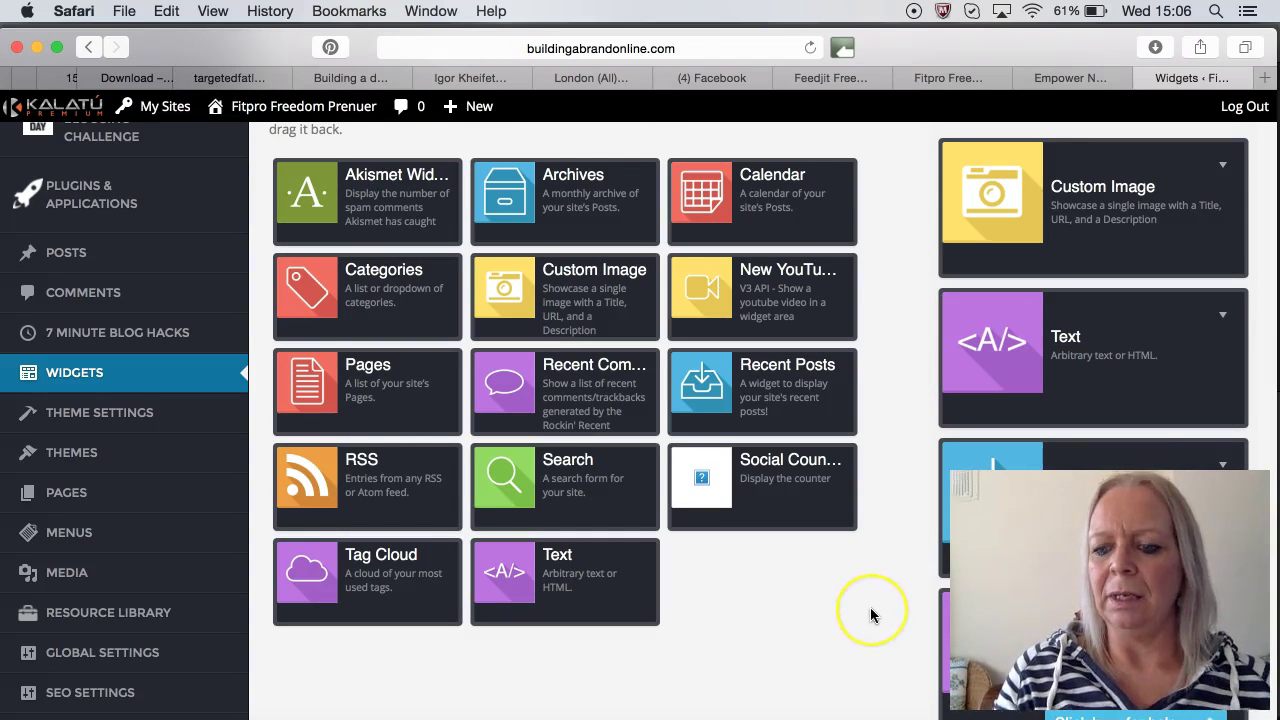
pyautogui.scroll(-7, 870, 610)
pyautogui.scroll(-10, 870, 615)
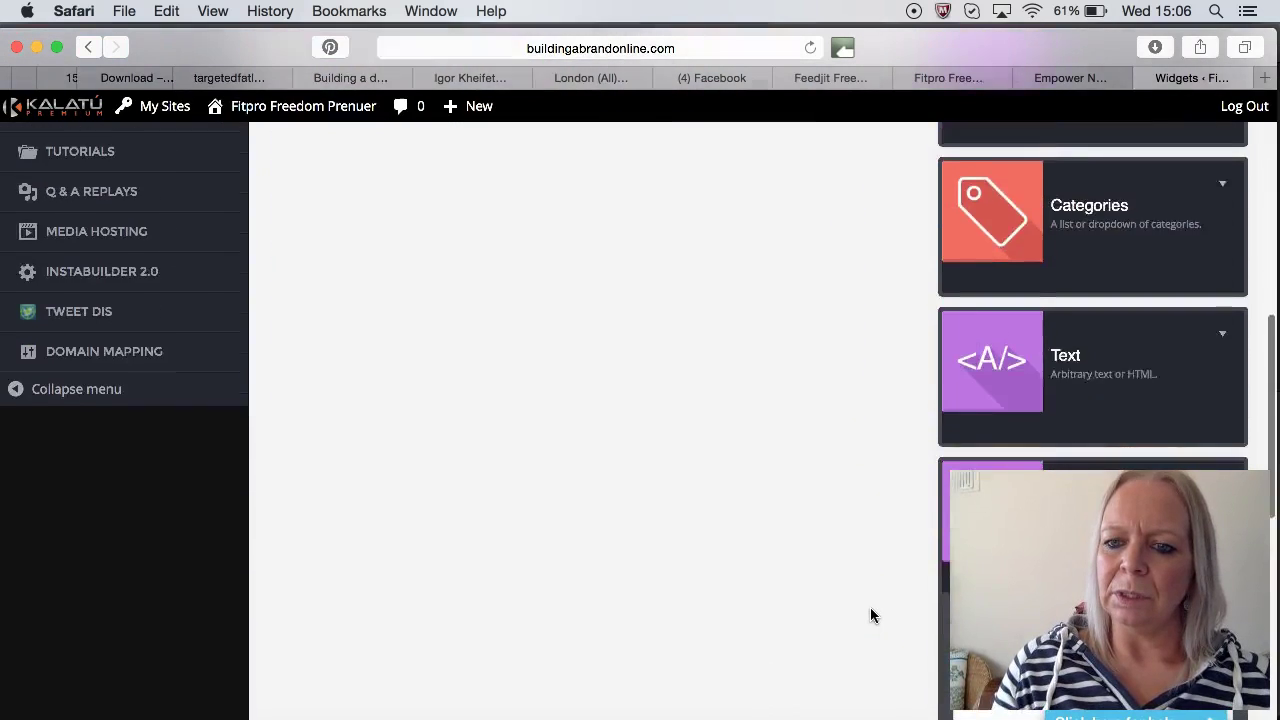
pyautogui.scroll(-3, 870, 615)
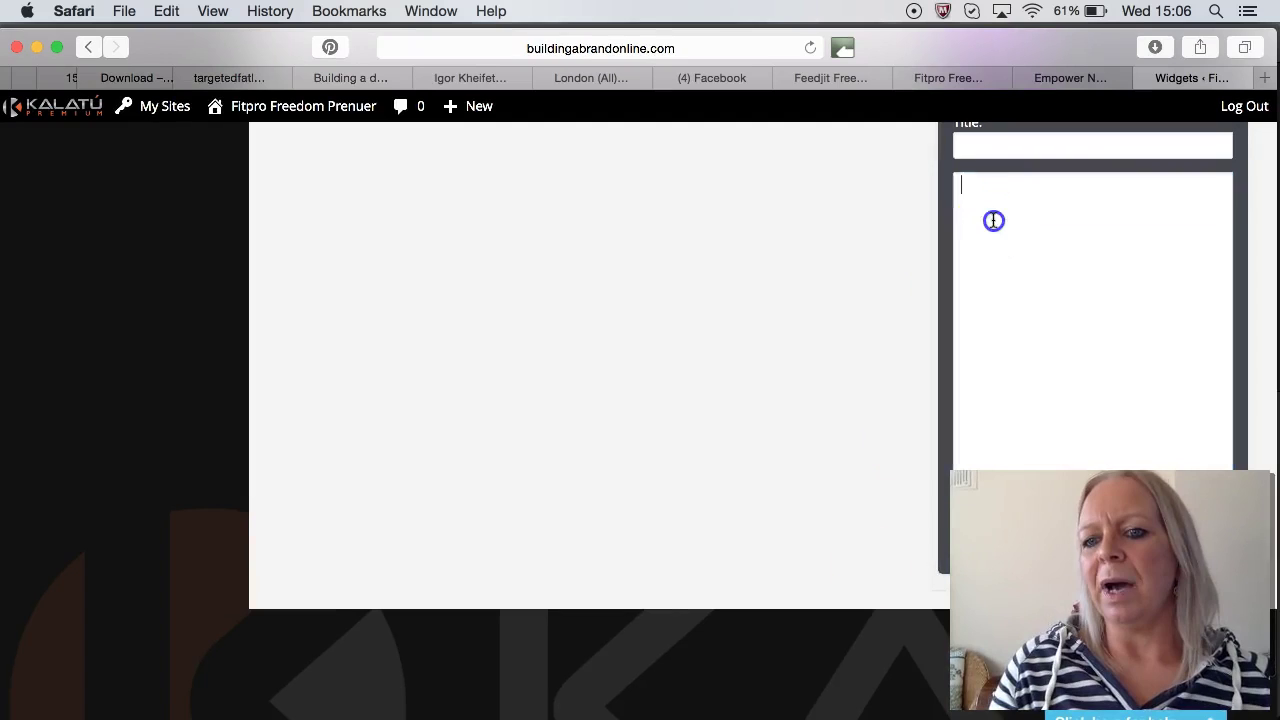
# Paste the Feedjit embed code into the Text widget's content and view the live blog.
pyautogui.click(993, 220)
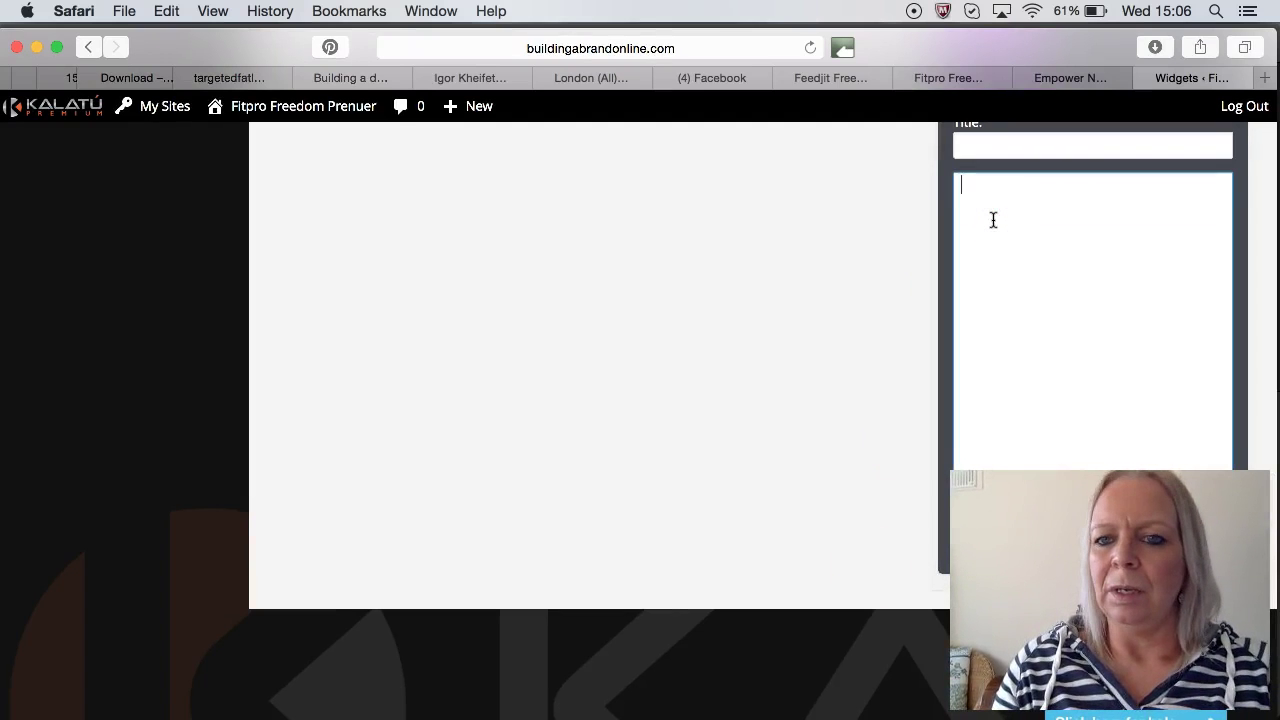
pyautogui.press('super+v')
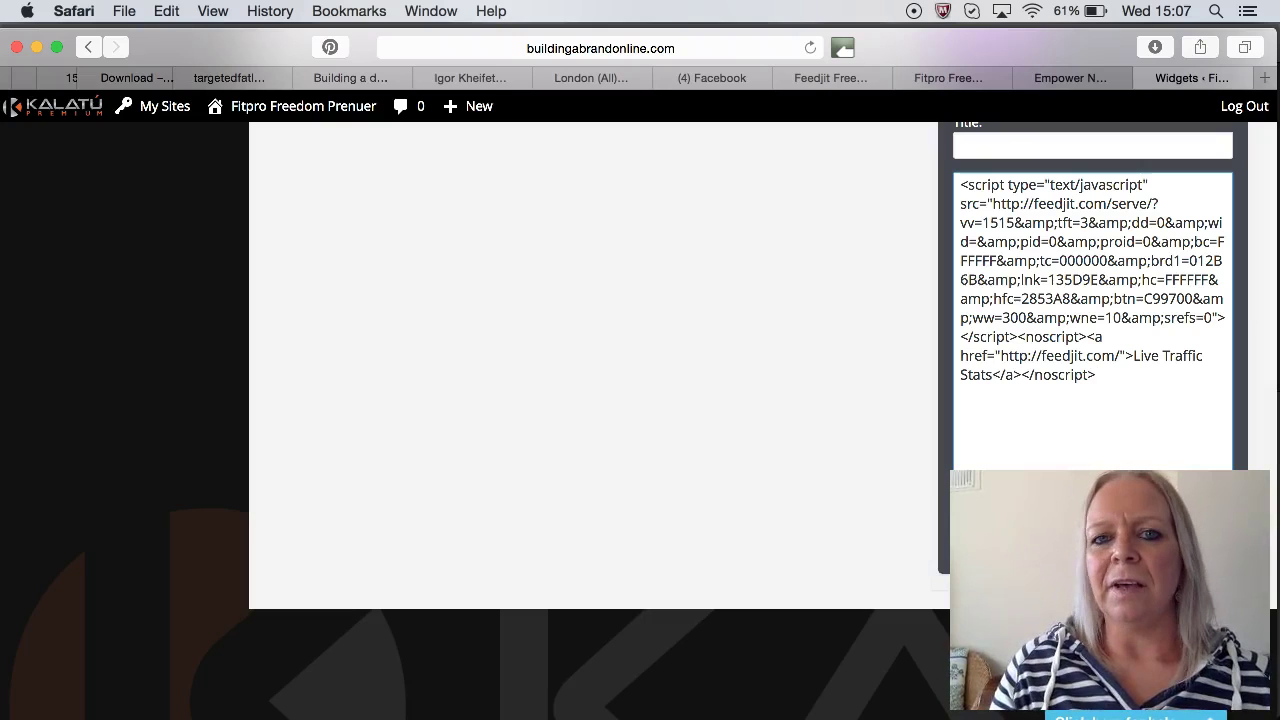
pyautogui.click(948, 78)
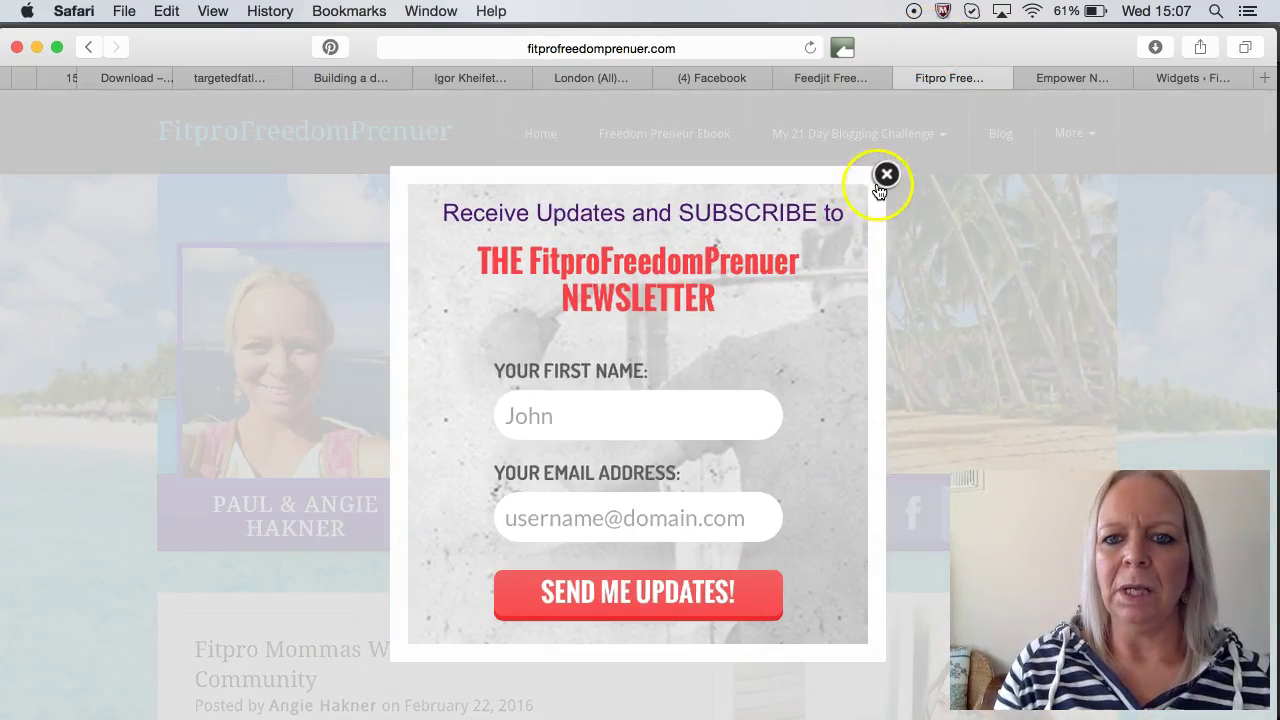
# Dismiss the popup, open the Fitpro Mommas Wellness post, and scroll to the Live Traffic Feed.
pyautogui.click(886, 175)
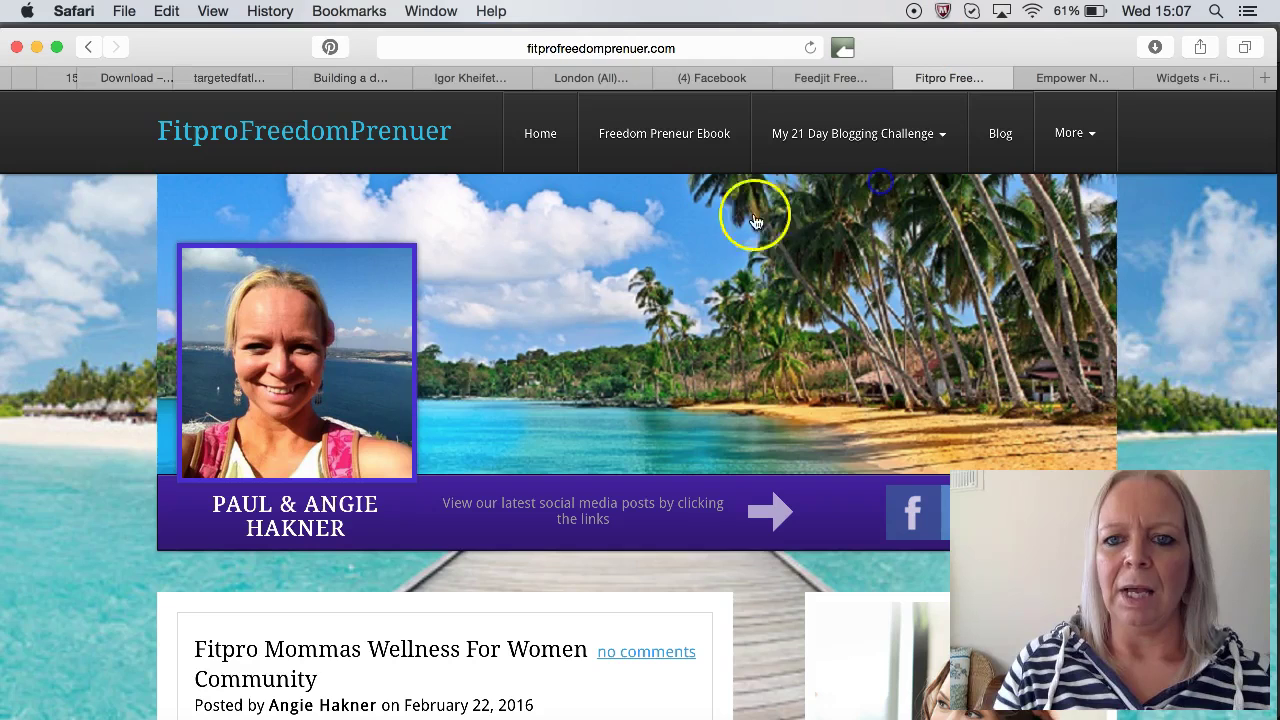
pyautogui.click(405, 650)
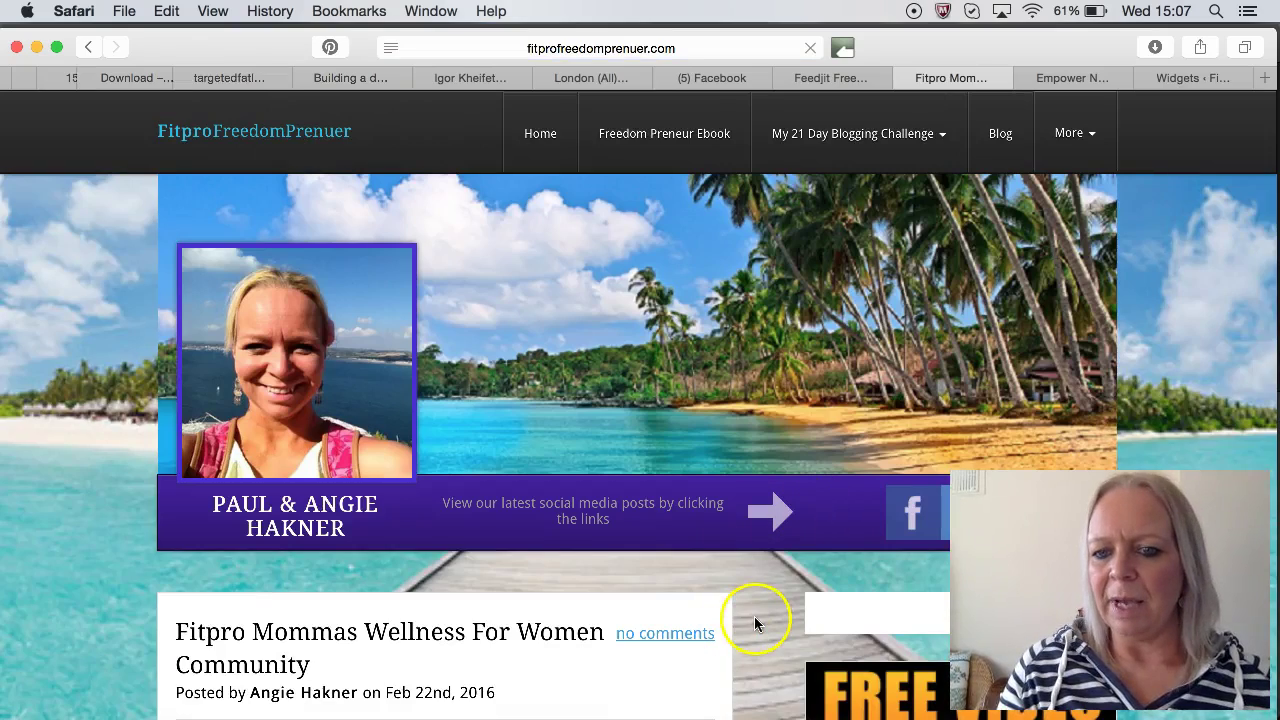
pyautogui.scroll(-10, 755, 617)
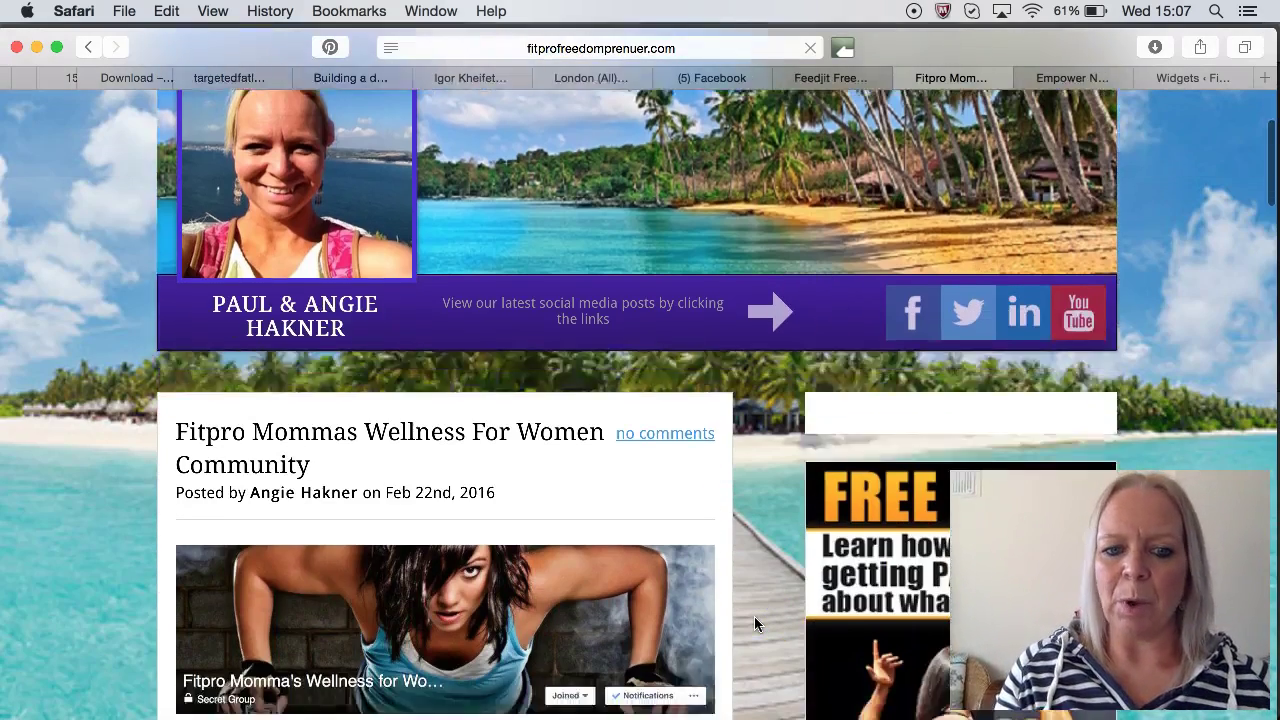
pyautogui.scroll(-14, 754, 616)
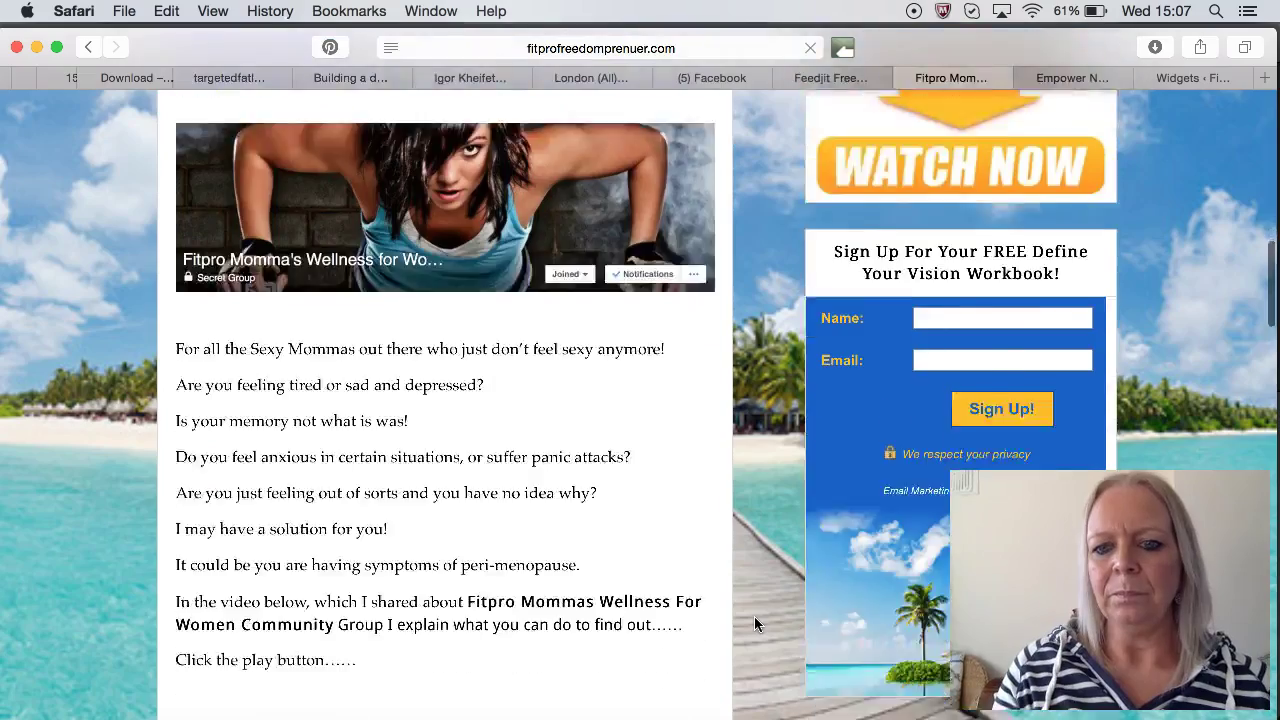
pyautogui.scroll(-13, 754, 616)
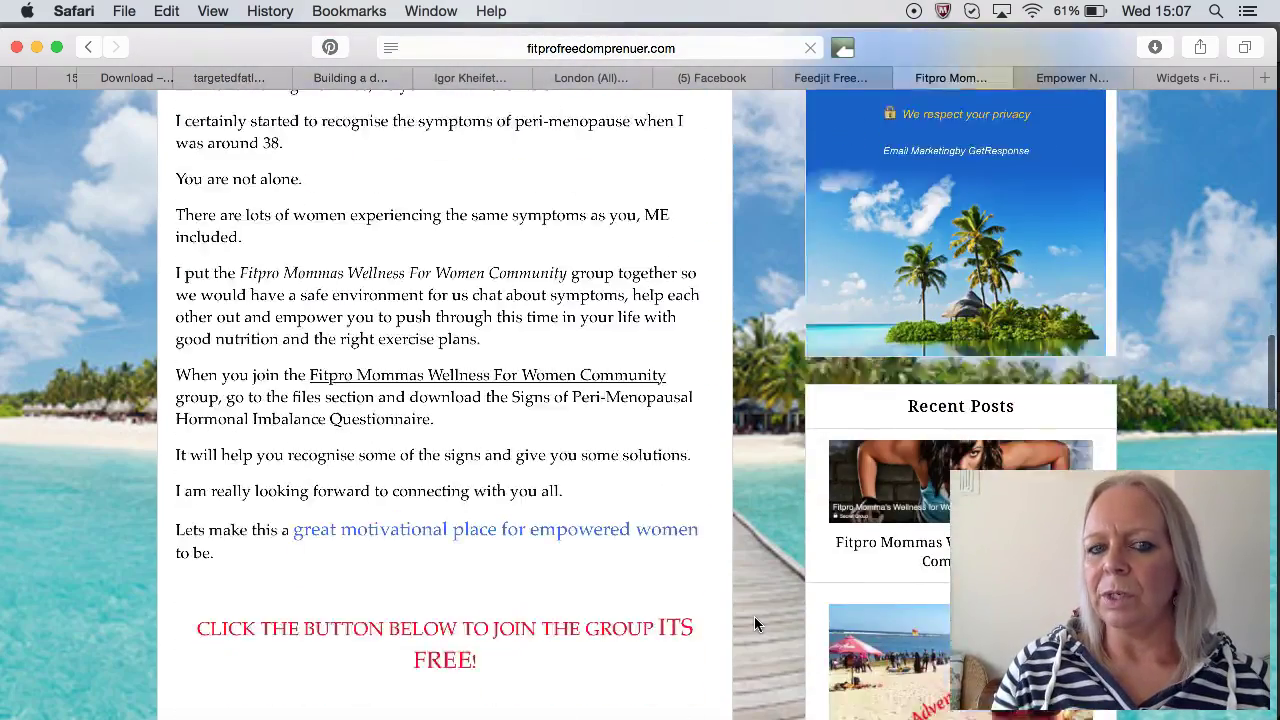
pyautogui.scroll(-11, 754, 616)
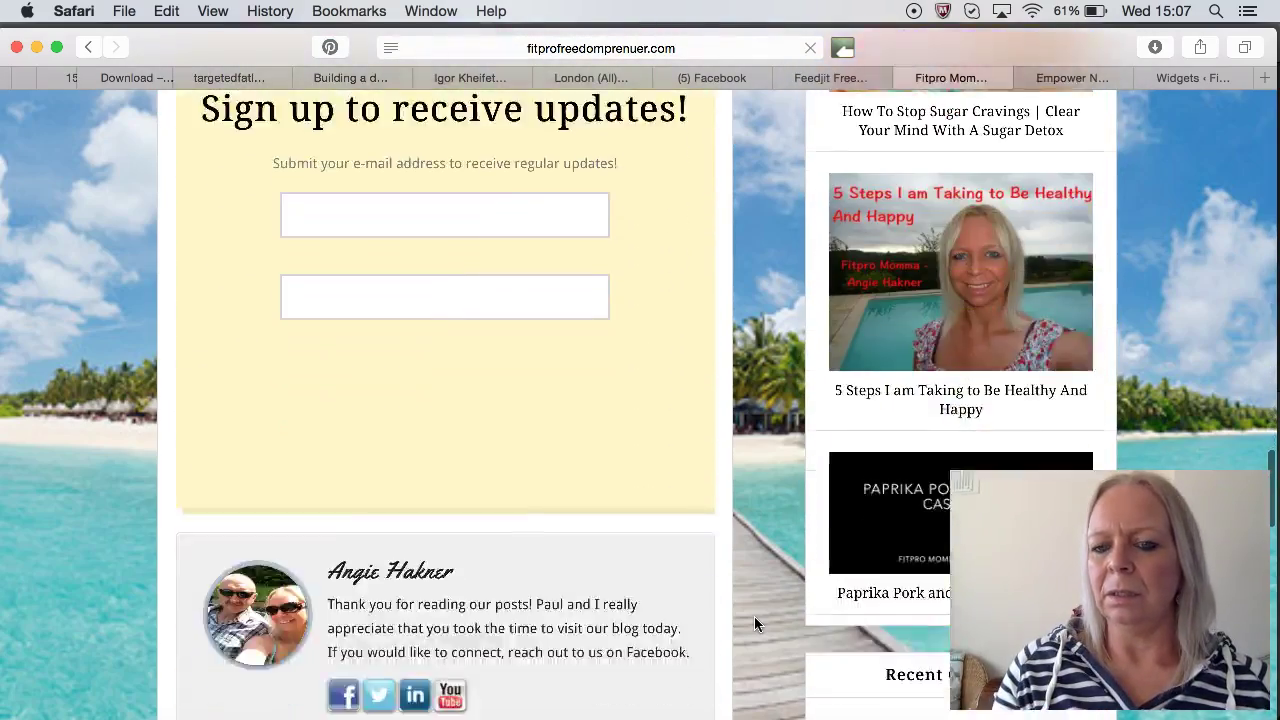
pyautogui.scroll(-13, 754, 623)
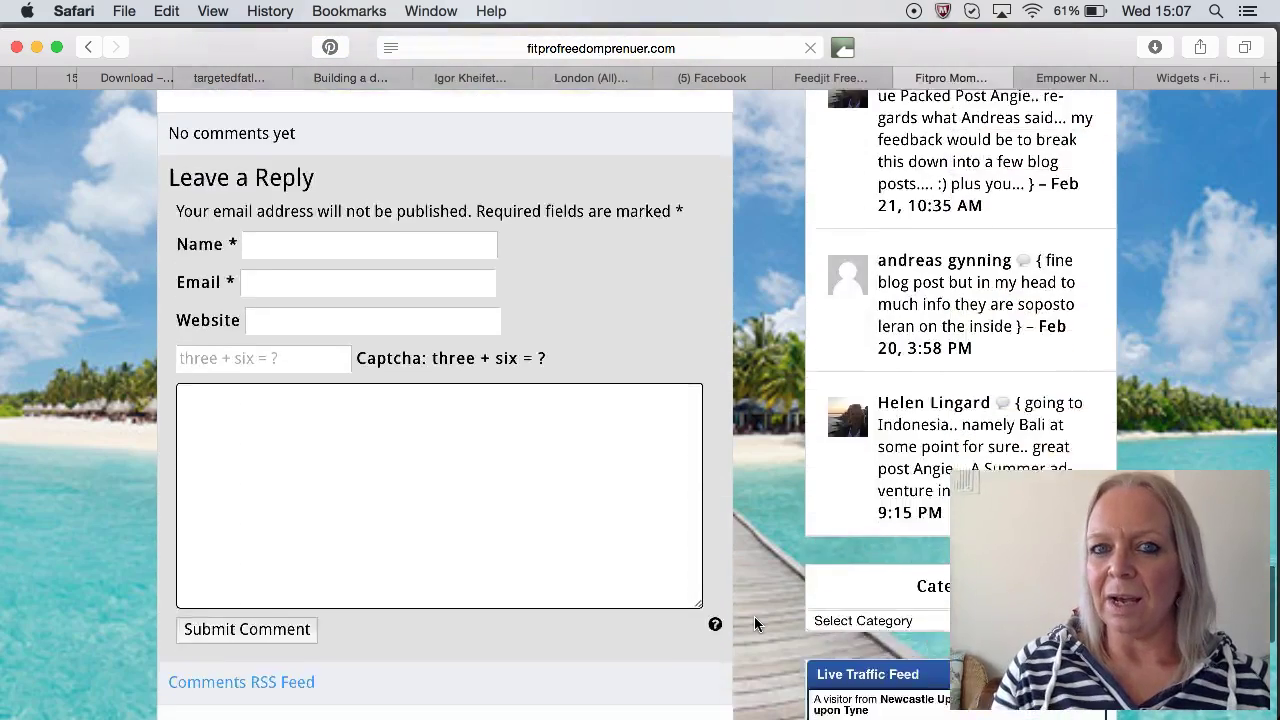
pyautogui.scroll(-4, 754, 623)
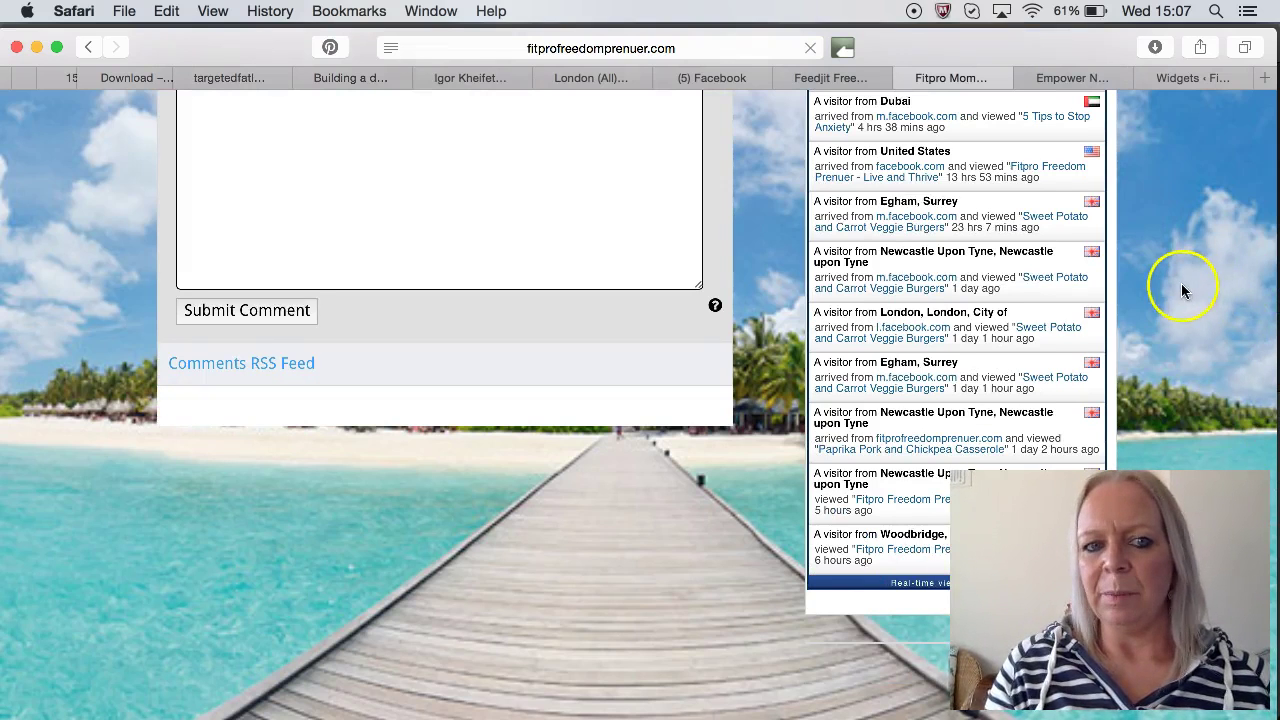
pyautogui.scroll(3, 772, 520)
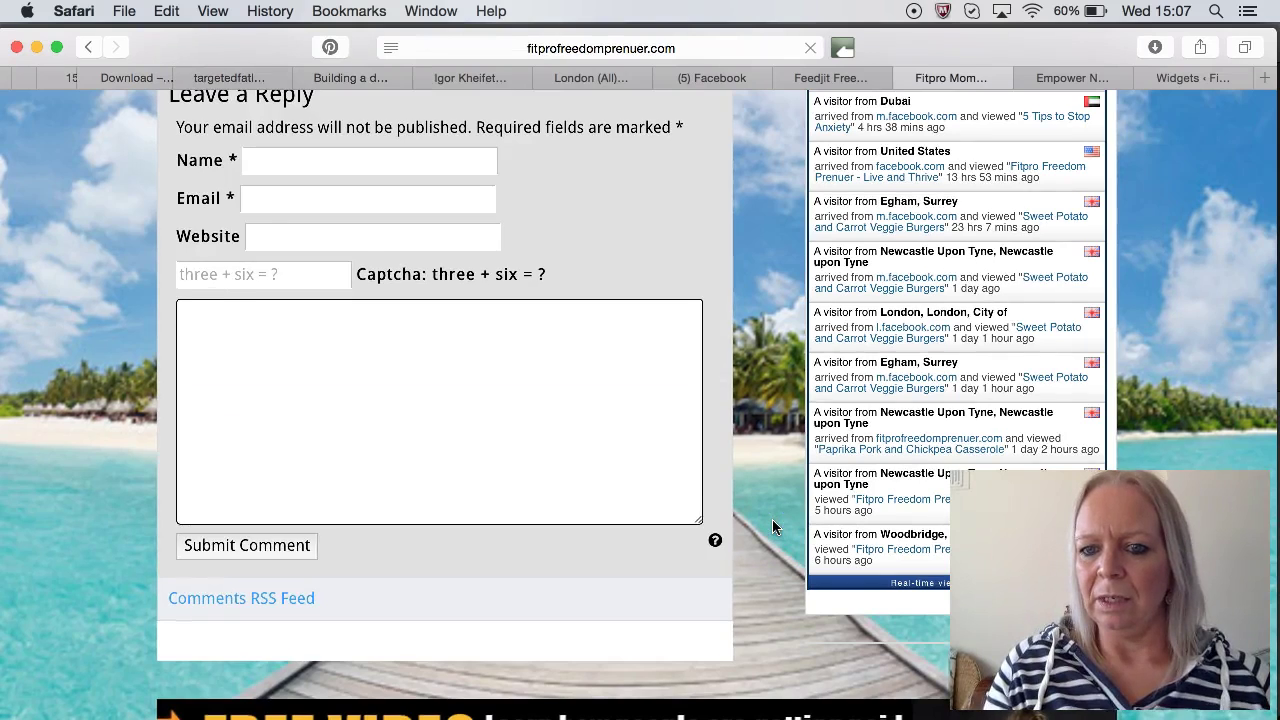
pyautogui.scroll(1, 772, 522)
pyautogui.scroll(1, 772, 526)
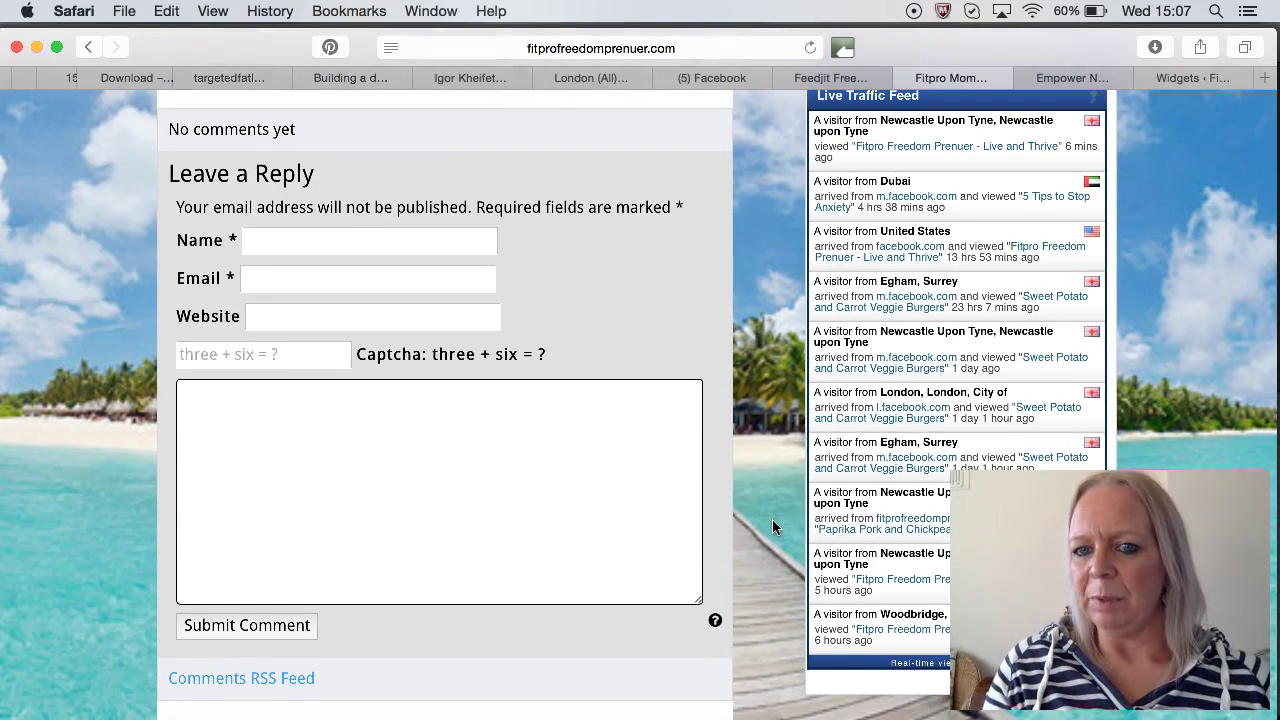
pyautogui.scroll(3, 772, 526)
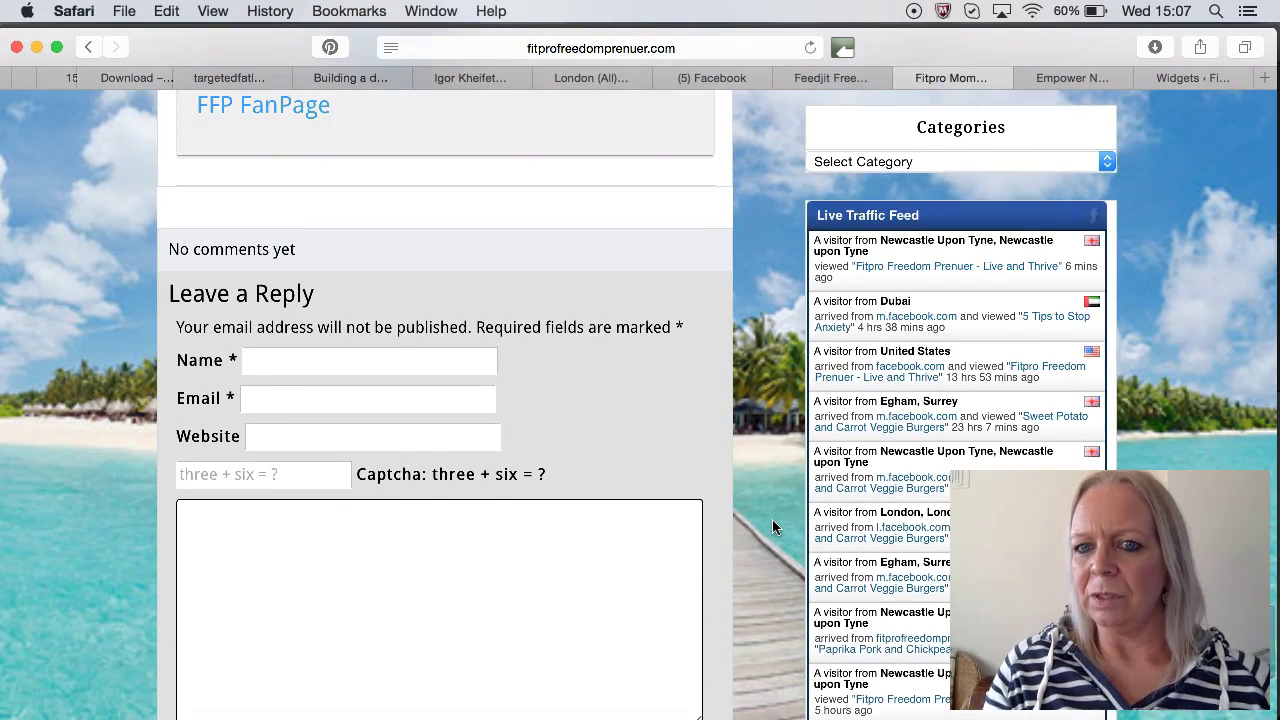
pyautogui.scroll(-5, 772, 526)
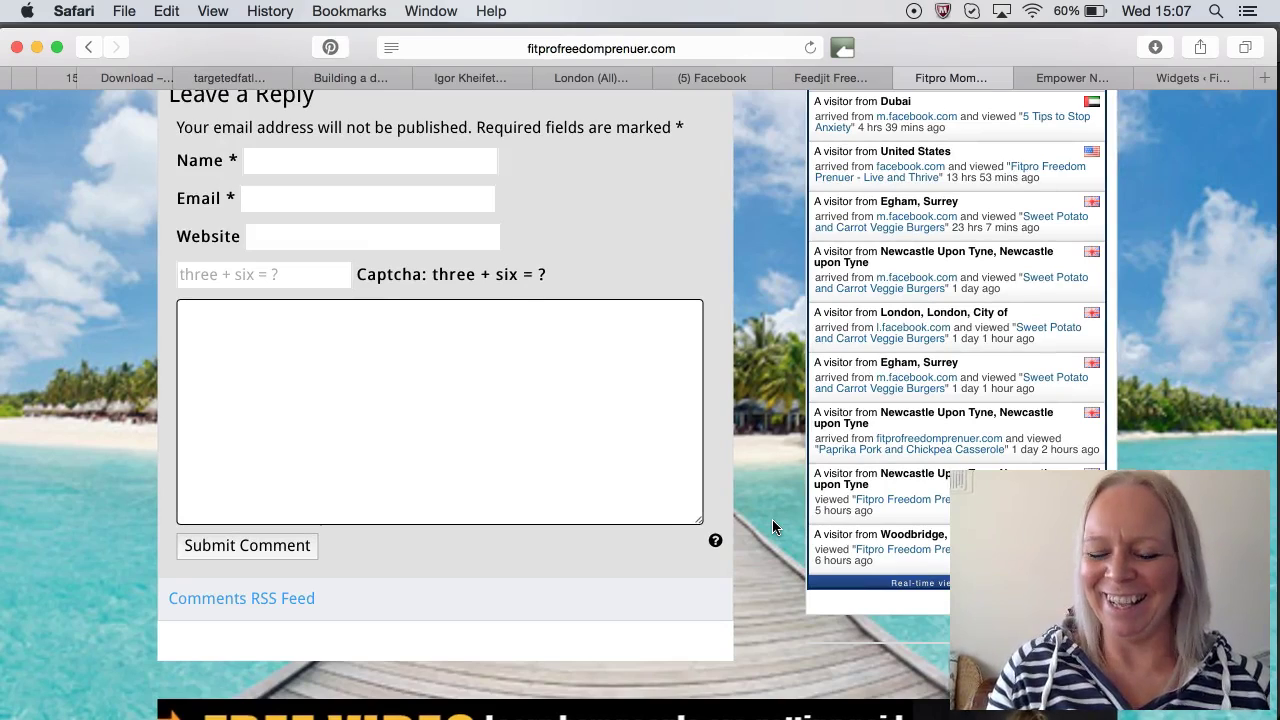
pyautogui.scroll(4, 772, 526)
pyautogui.scroll(4, 772, 526)
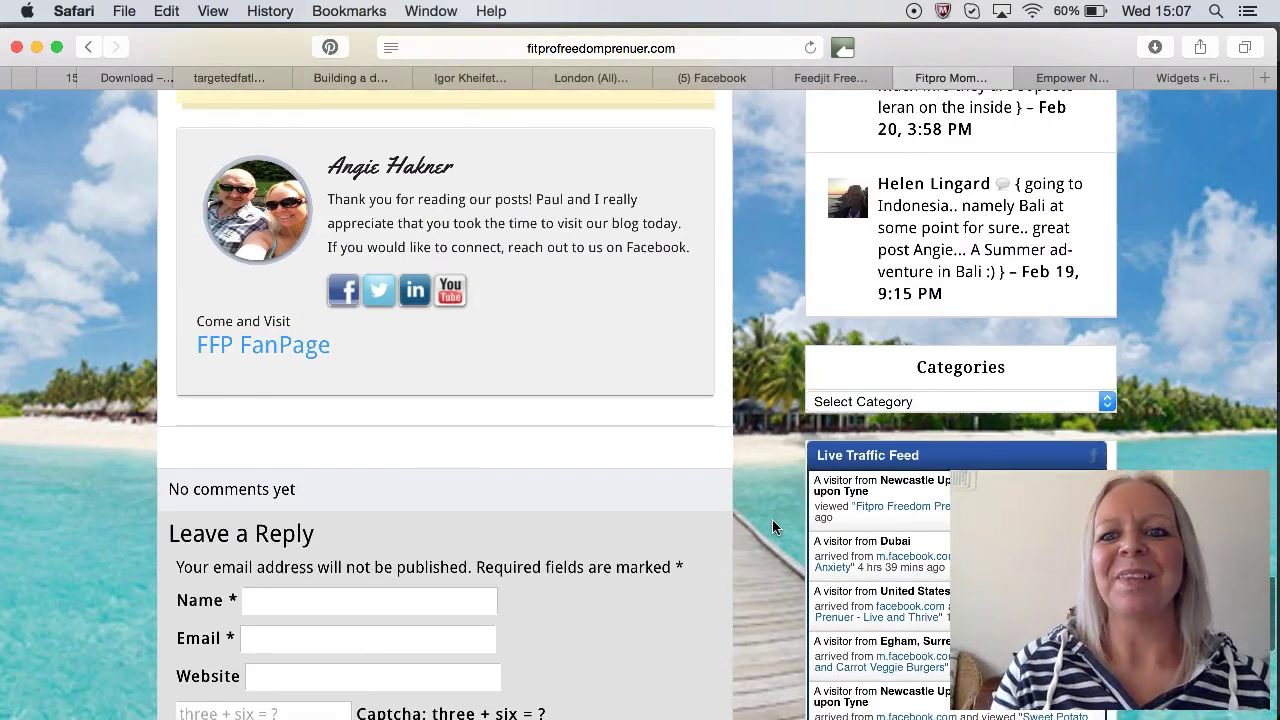
pyautogui.scroll(-6, 772, 526)
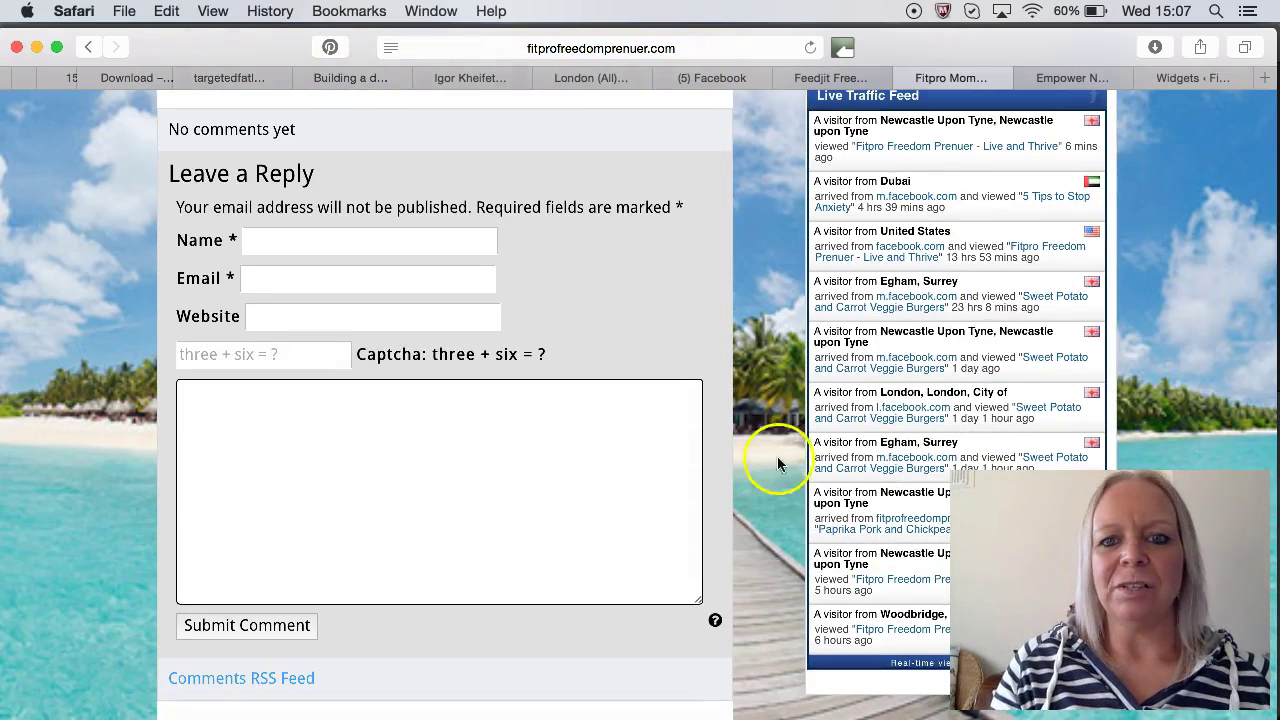
pyautogui.click(778, 345)
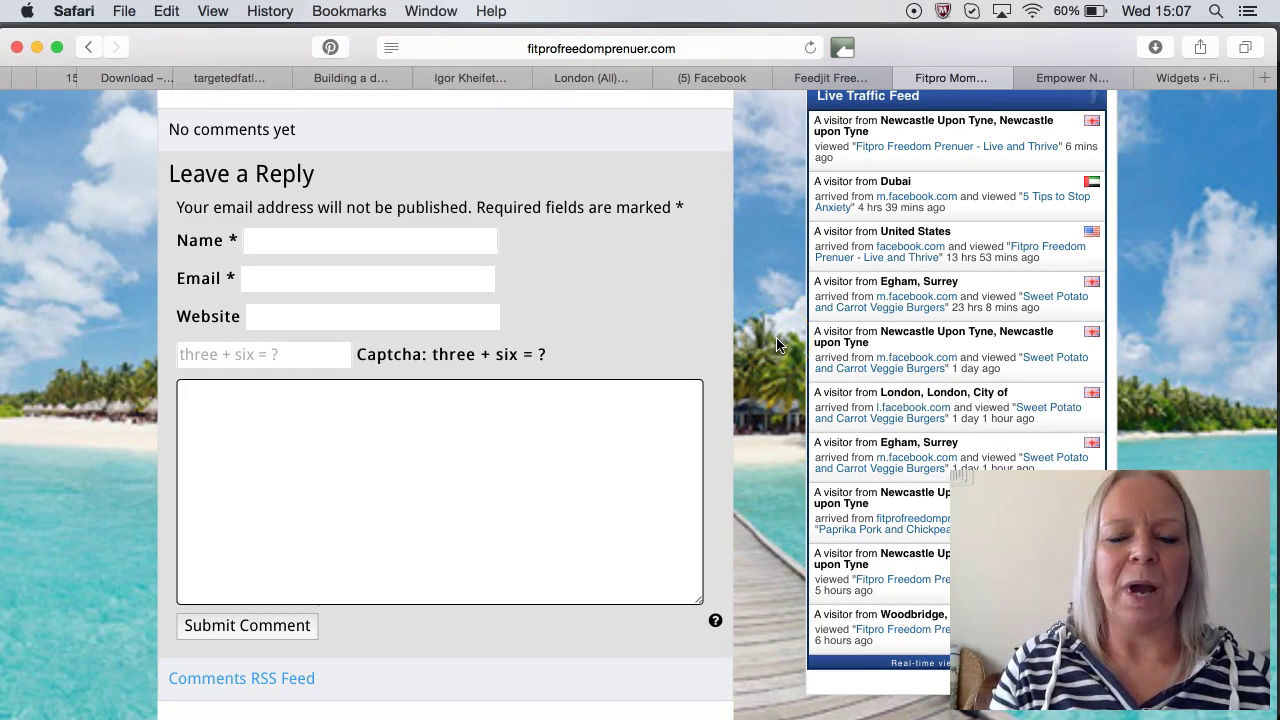